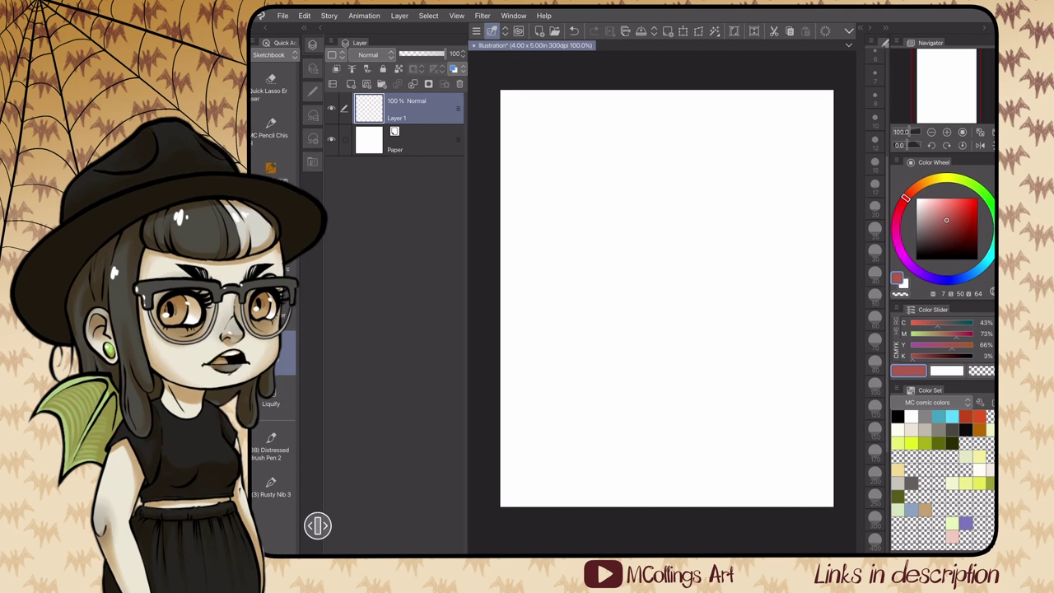
Add a vector layer above Layer 1.
left_click(366, 84)
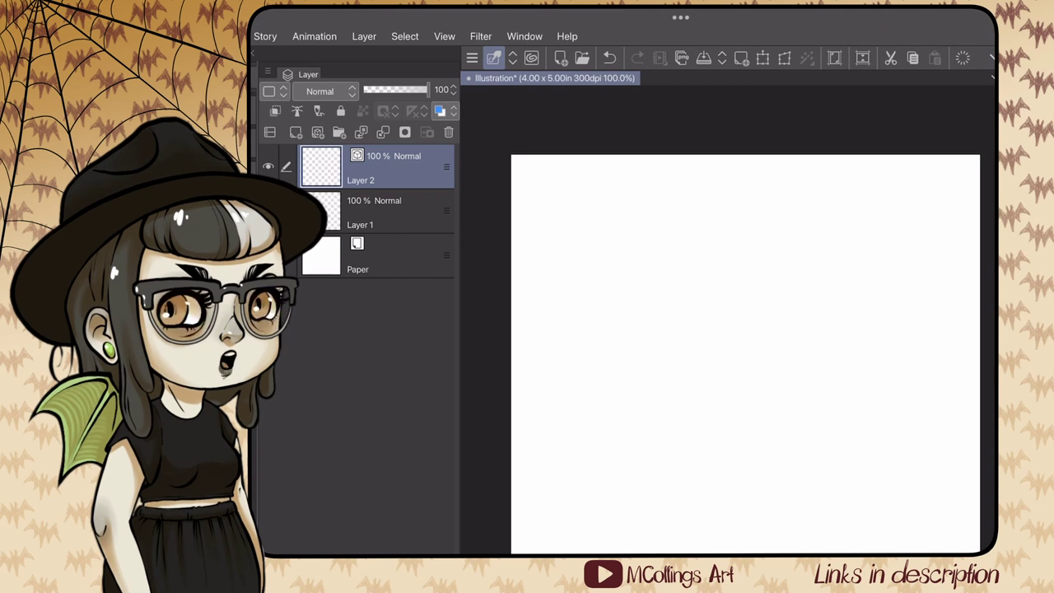
Add two more vector layers above Layer 2, keeping the default names, Color expression and Normal blending mode.
left_click(364, 36)
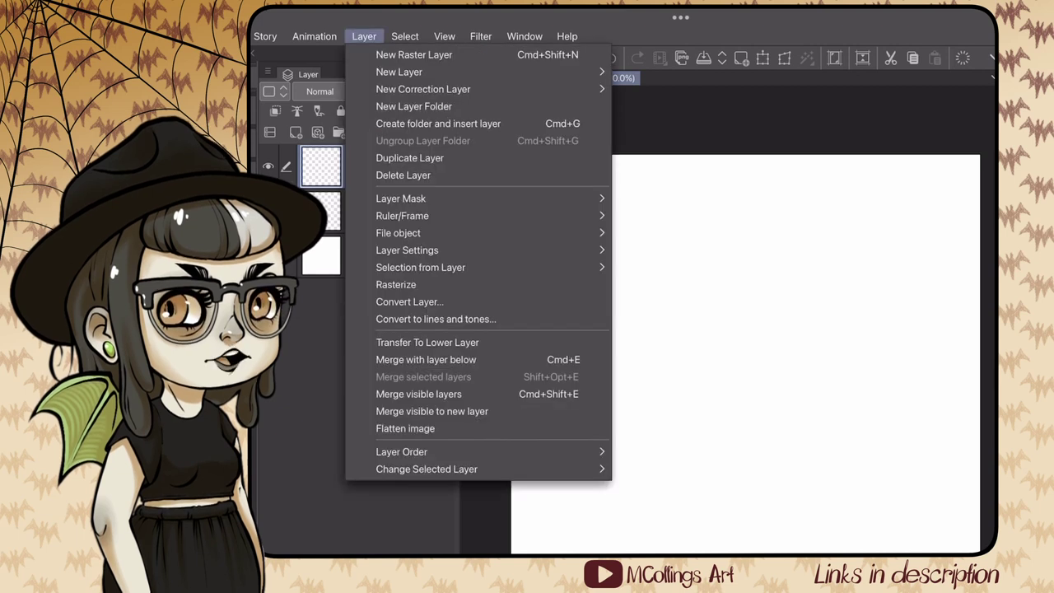
left_click(399, 72)
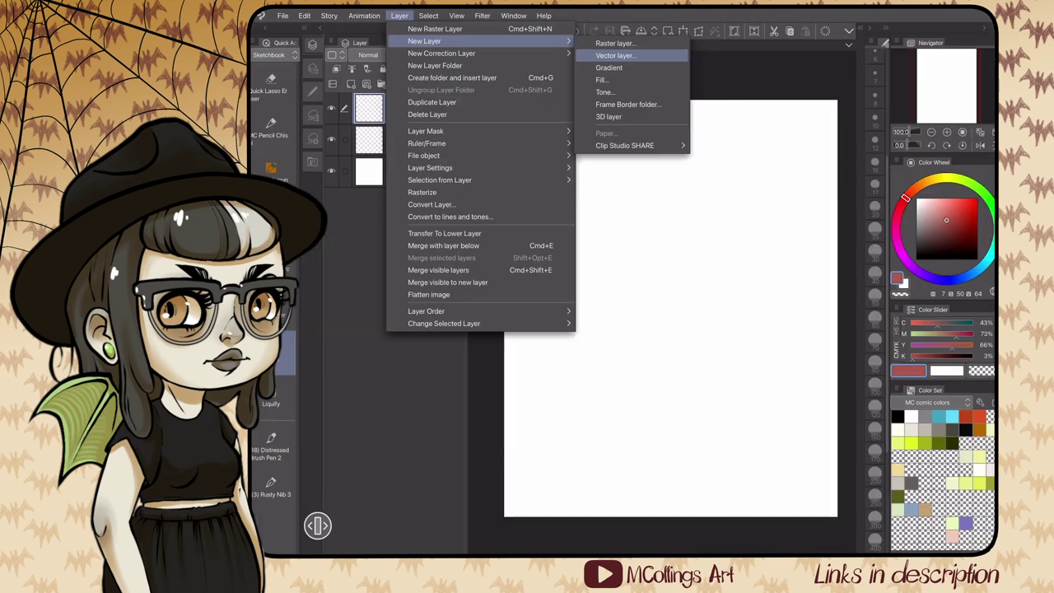
left_click(668, 92)
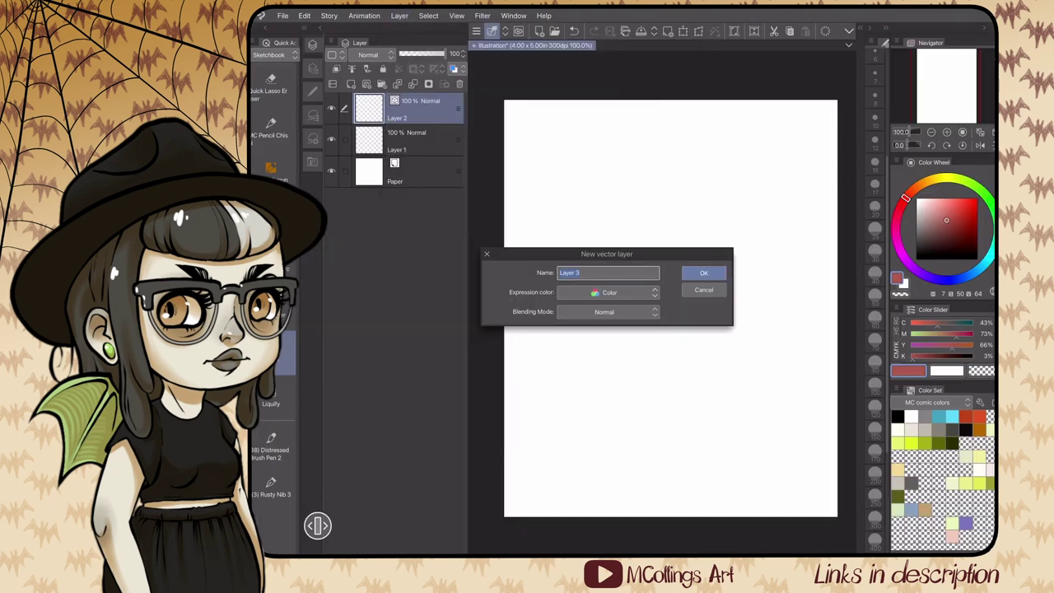
key("Return")
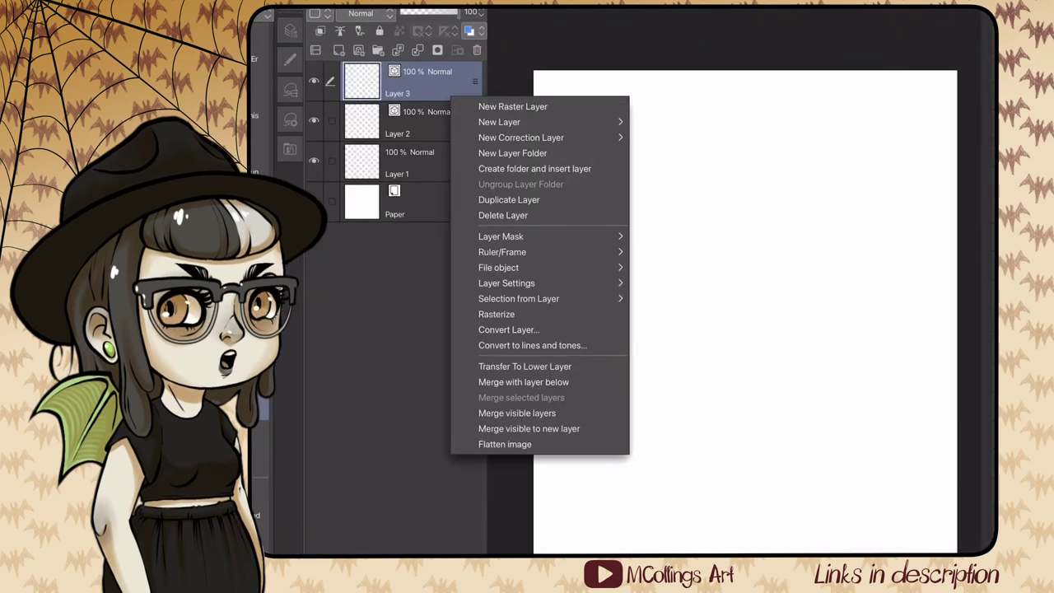
mouse_move(499, 122)
left_click(680, 140)
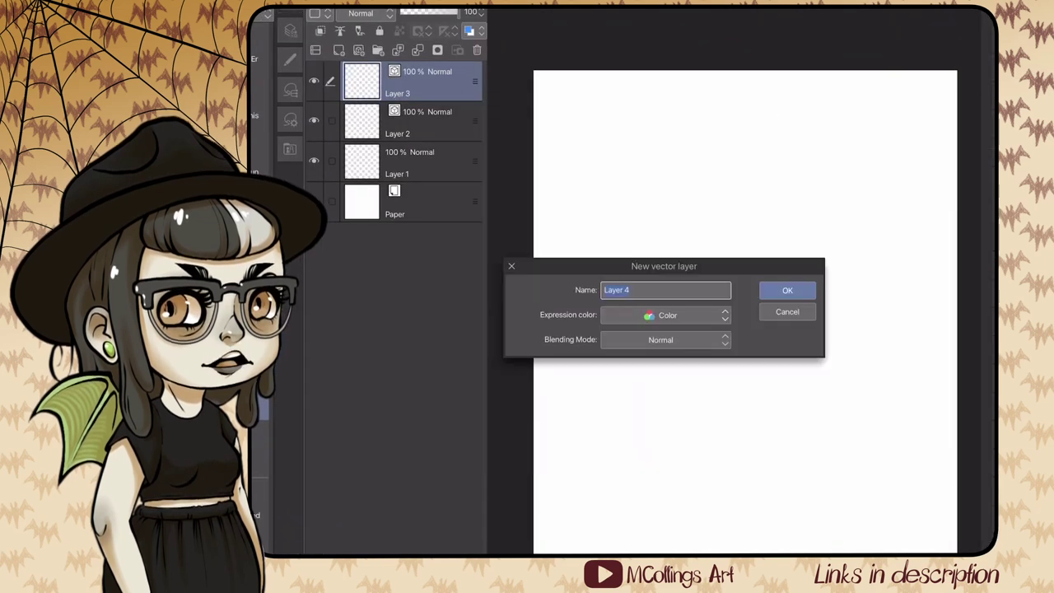
key("Return")
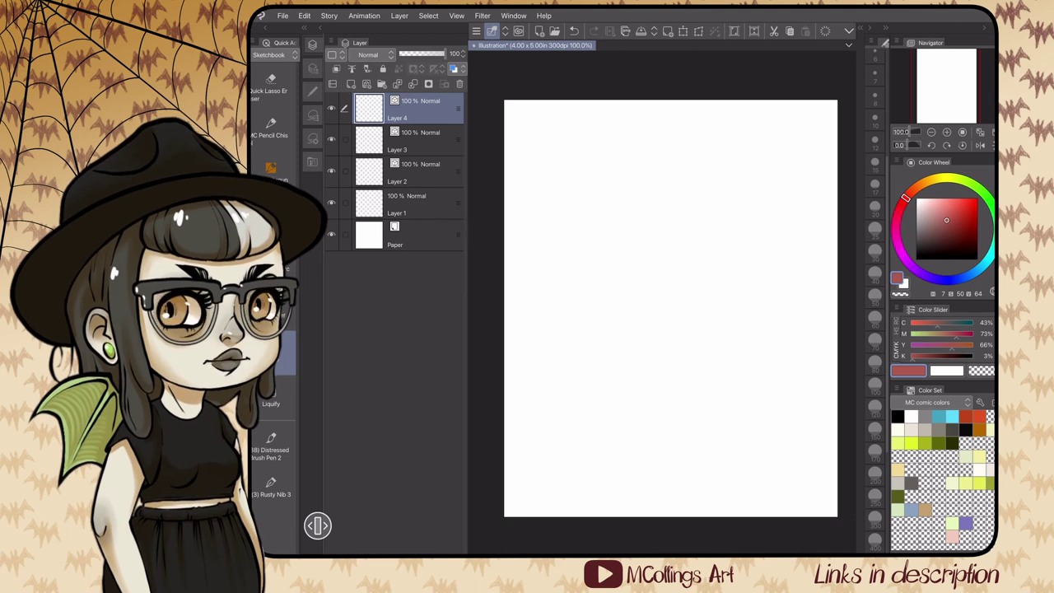
Delete the two topmost vector layers, Layer 4 and Layer 3.
left_click(460, 84)
left_click(459, 84)
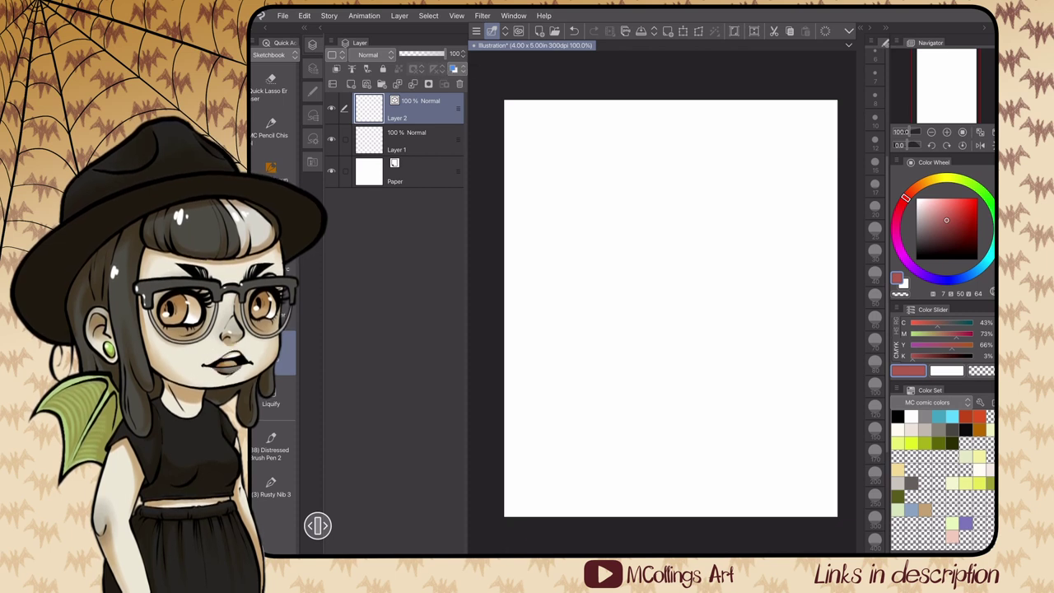
Draw a black zigzag stroke and four near-vertical lines beside it with a size 20 pen on the upper half of the canvas.
left_click(312, 92)
left_click(416, 71)
left_click(898, 417)
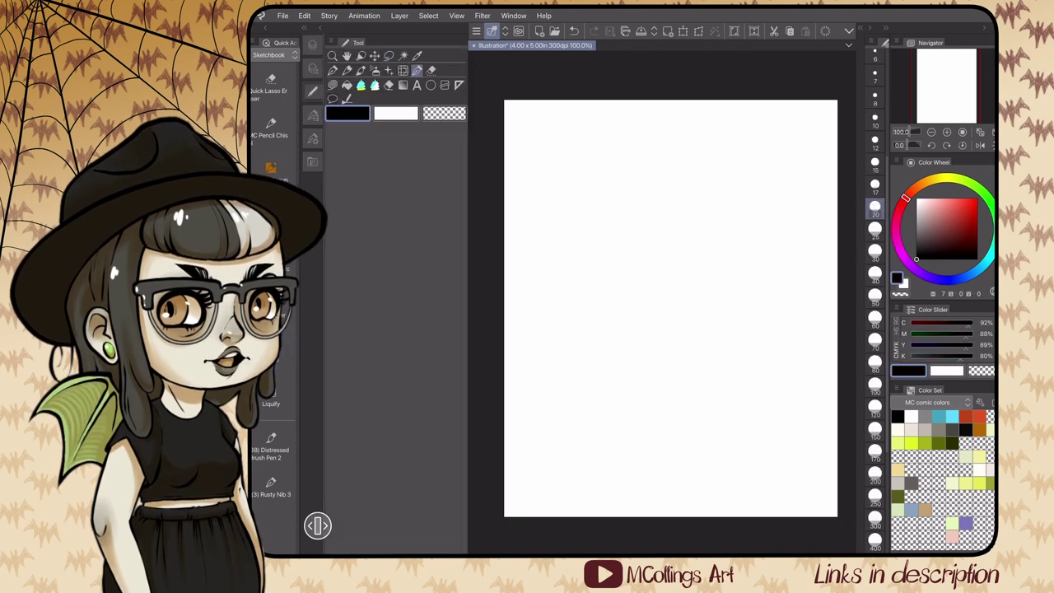
mouse_move(581, 160)
left_mouse_down()
mouse_move(597, 180)
mouse_move(585, 211)
mouse_move(621, 238)
mouse_move(628, 302)
left_mouse_up()
mouse_move(638, 159)
left_mouse_down()
mouse_move(651, 250)
mouse_move(668, 267)
left_mouse_up()
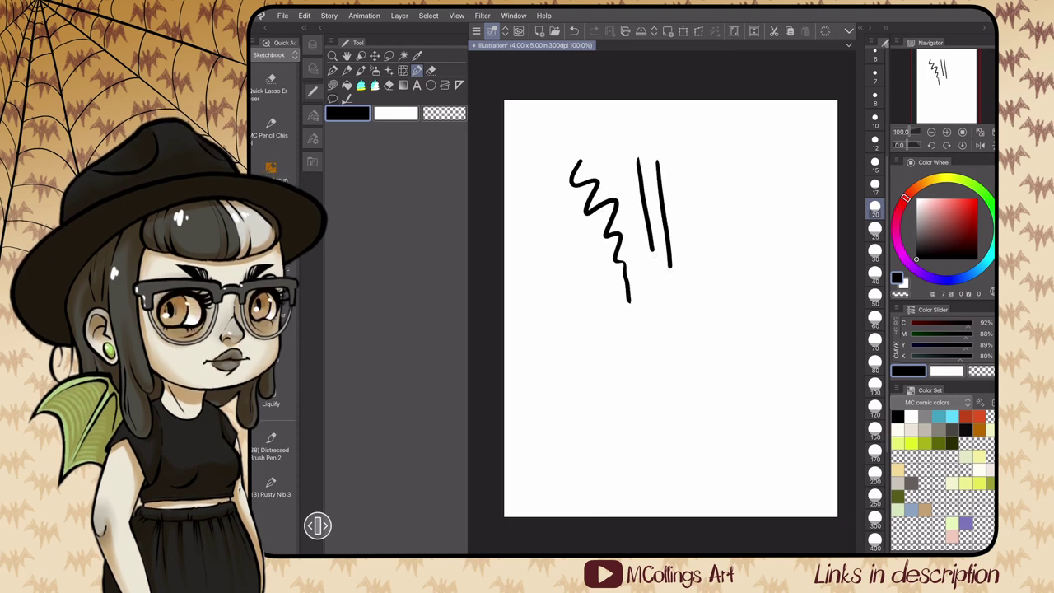
left_click_drag(680, 165, 688, 268)
left_click_drag(707, 182, 703, 263)
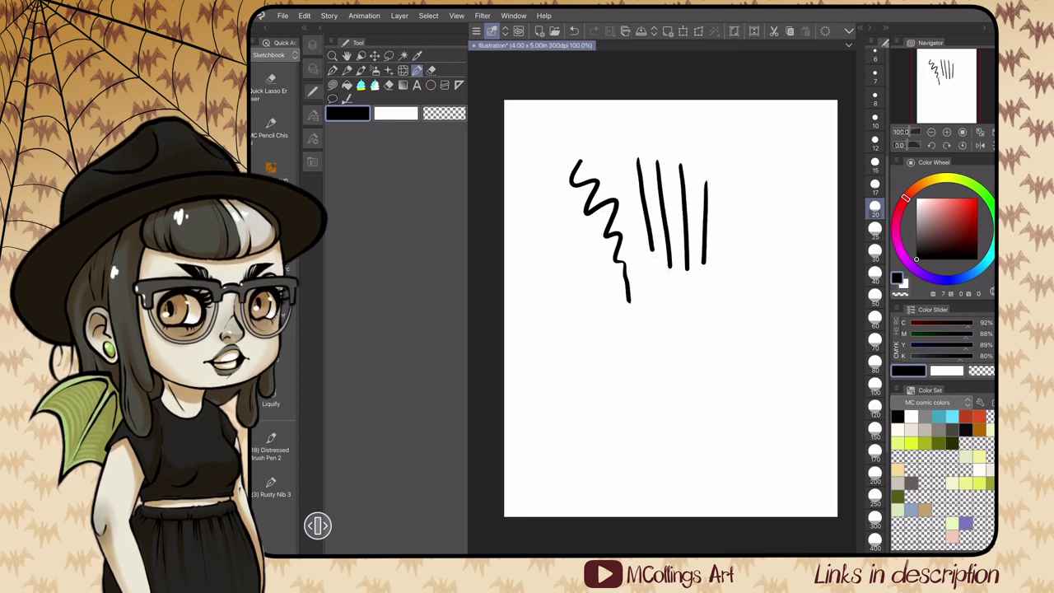
Draw a scribbled zigzag and three vertical lines below the pen strokes with the MC Pencil Chisel brush.
left_click(313, 115)
left_click(344, 56)
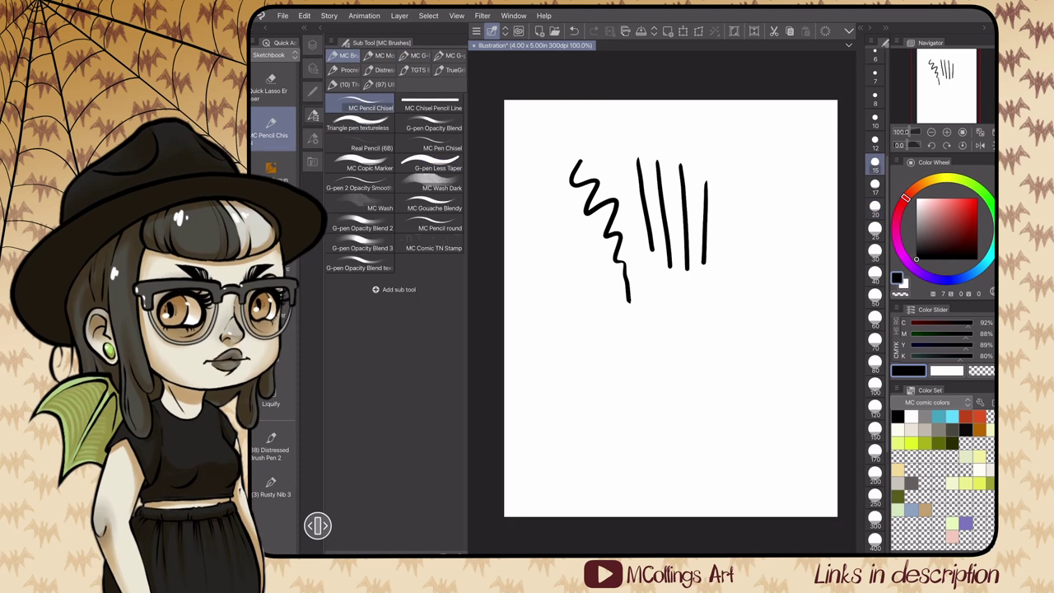
mouse_move(665, 294)
left_mouse_down()
mouse_move(694, 357)
mouse_move(710, 336)
mouse_move(735, 359)
mouse_move(726, 412)
left_mouse_up()
mouse_move(748, 289)
left_mouse_down()
mouse_move(752, 382)
mouse_move(768, 375)
left_mouse_up()
left_click_drag(778, 290, 783, 380)
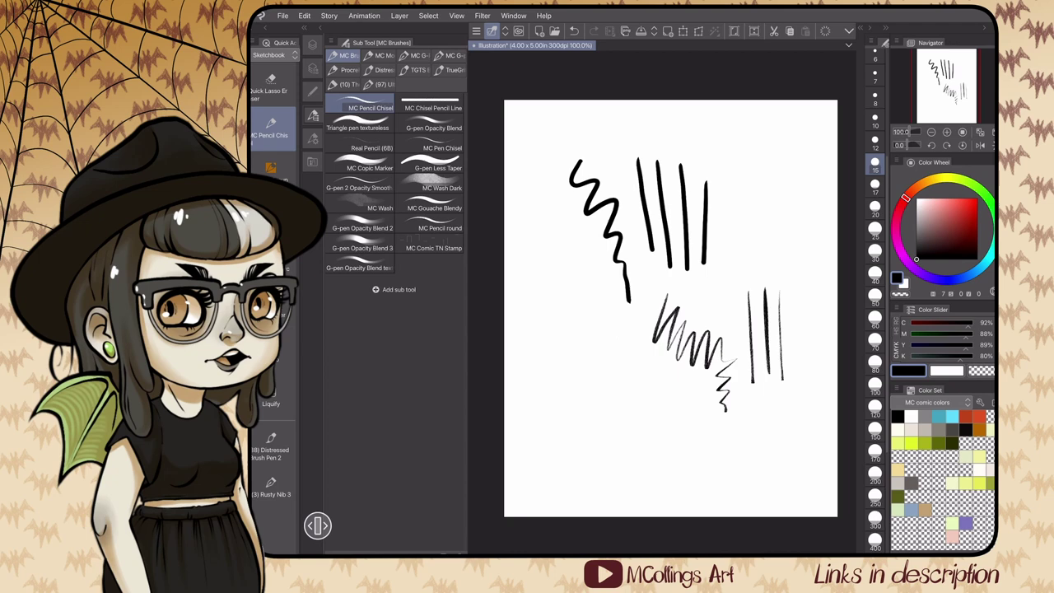
Draw a thick wavy stroke beside the four pen lines with the MC Copic Marker brush.
left_click(430, 163)
left_click(360, 163)
left_click_drag(740, 149, 767, 269)
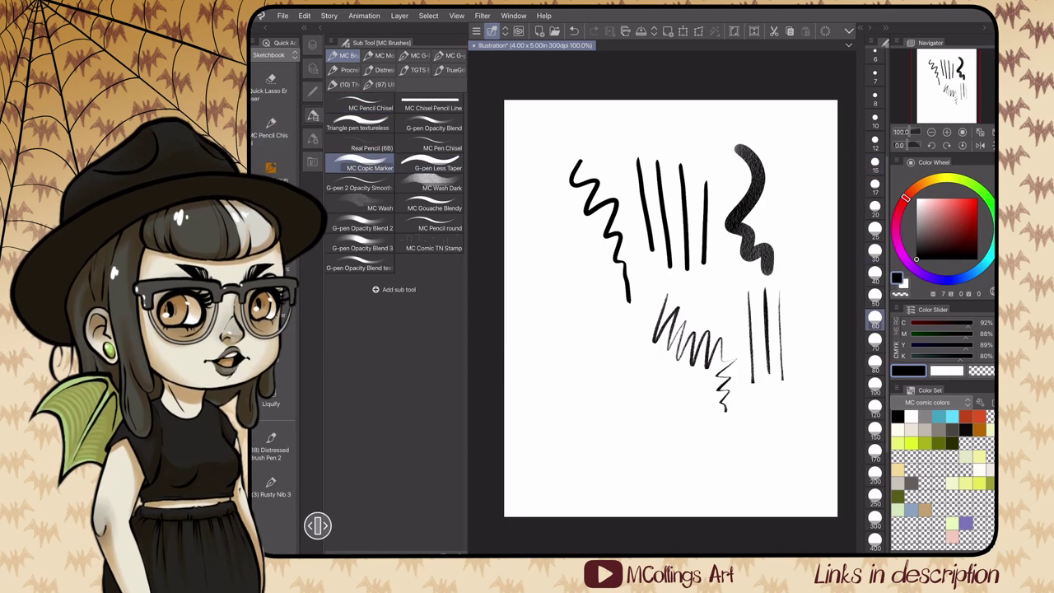
Examine the vector layer's properties, its entry in the layer list and the available tools, including the fill tool.
left_click(313, 92)
left_click(313, 68)
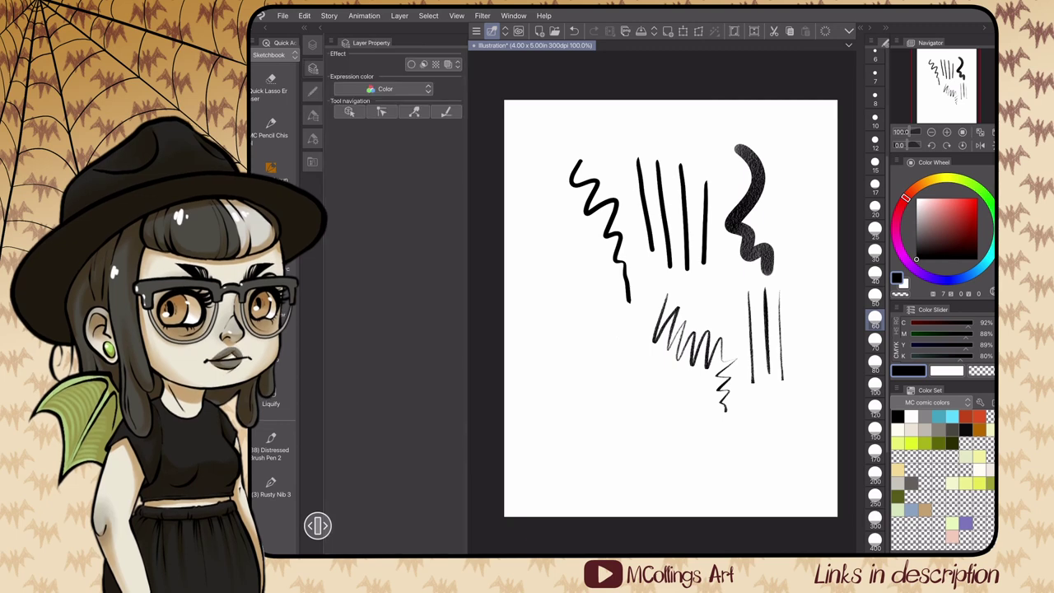
left_click(313, 44)
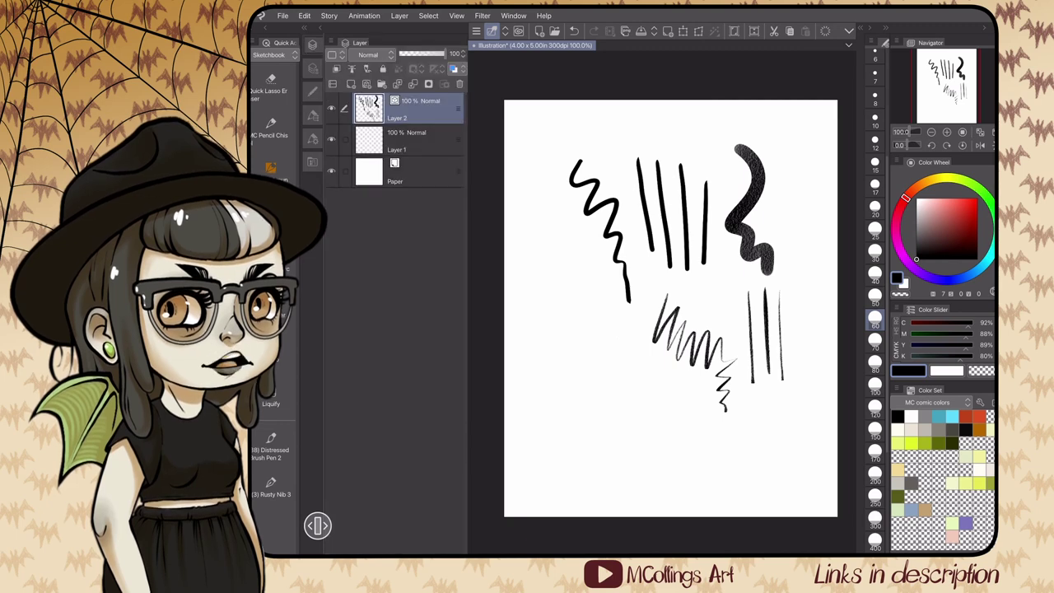
left_click(313, 91)
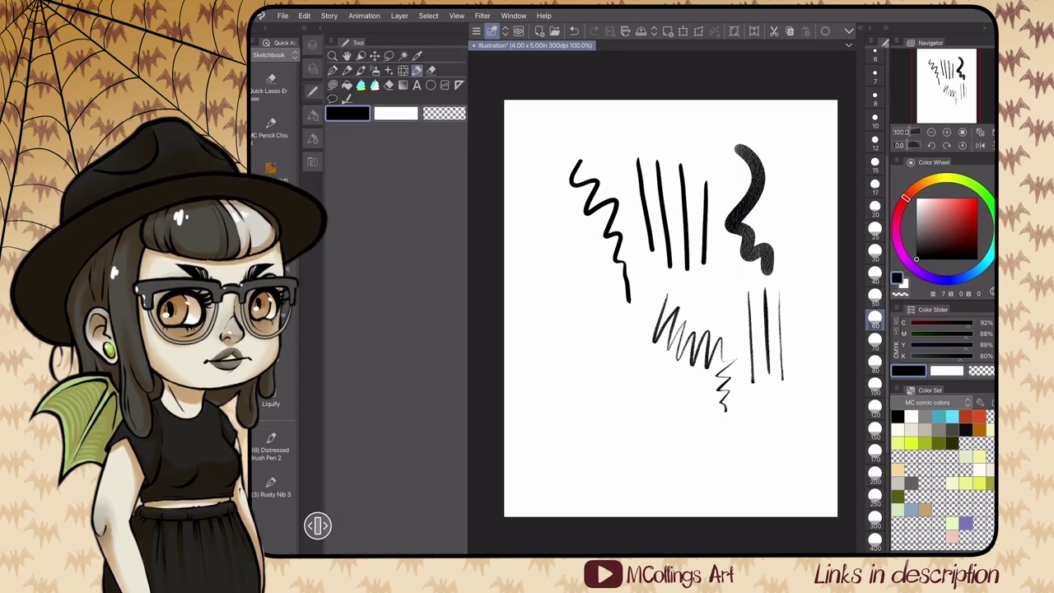
left_click(346, 85)
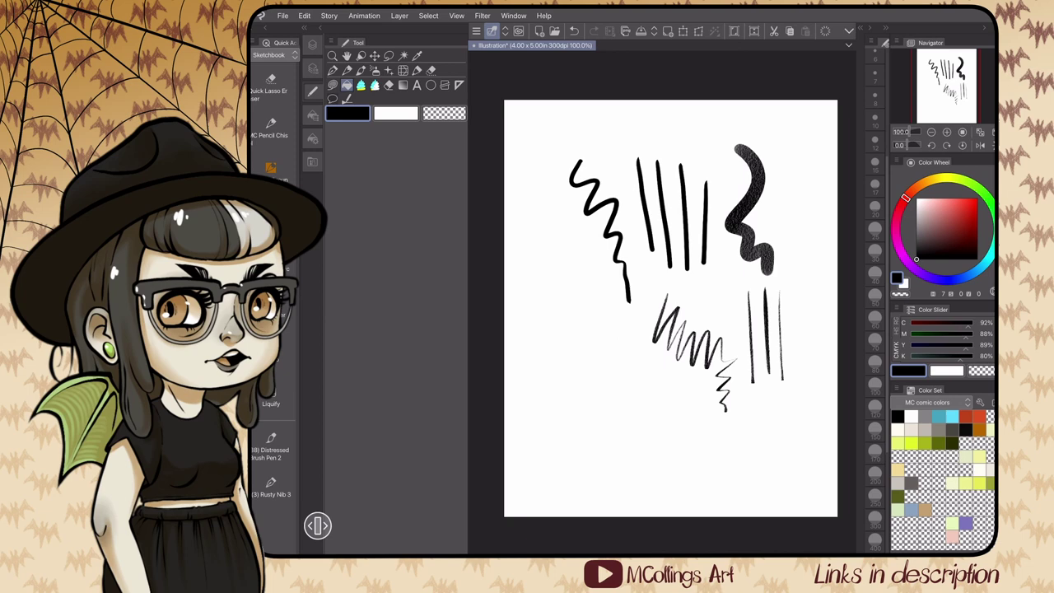
left_click(313, 68)
left_click(313, 45)
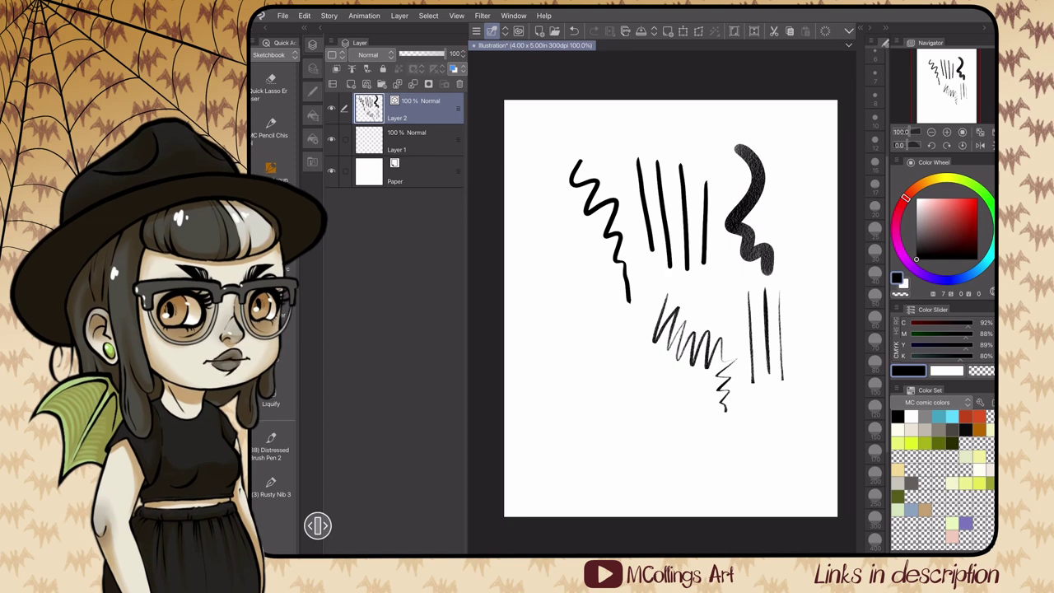
left_click(312, 92)
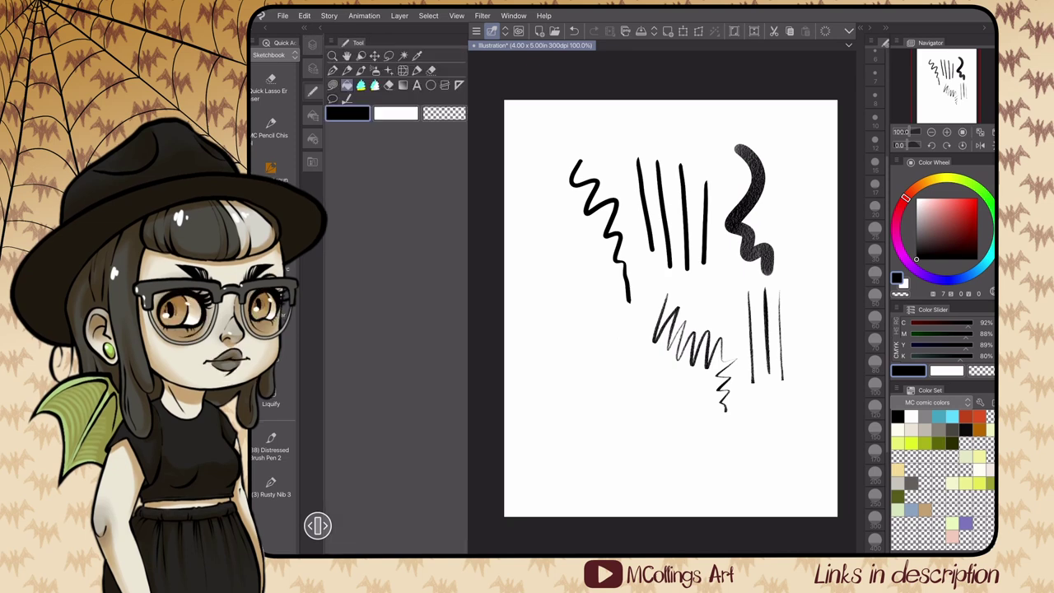
Display the control points of the pen zigzag with the Correct line tool's Control point sub tool.
left_click(349, 99)
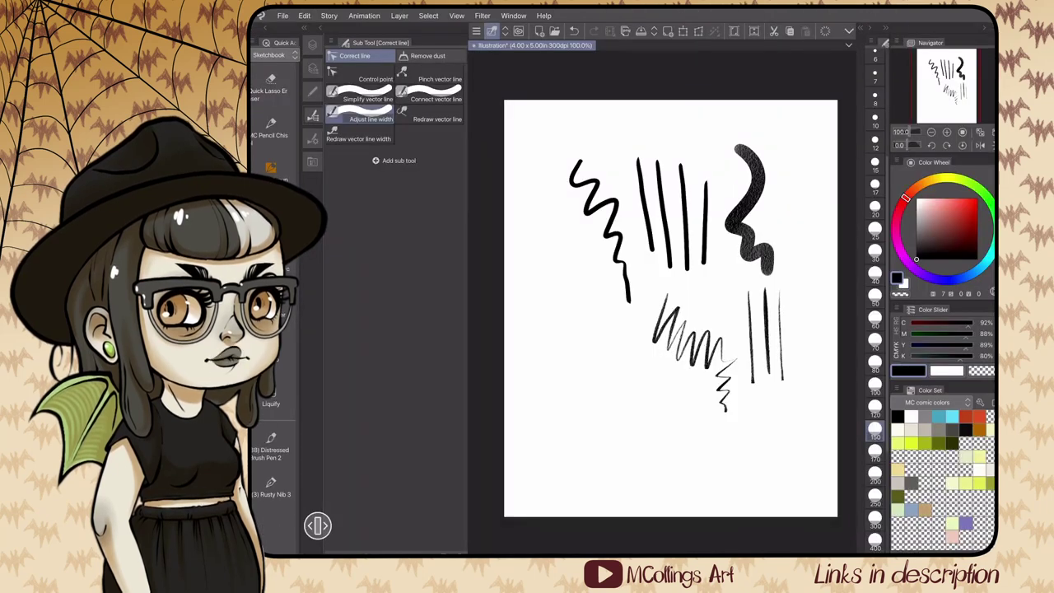
left_click(312, 91)
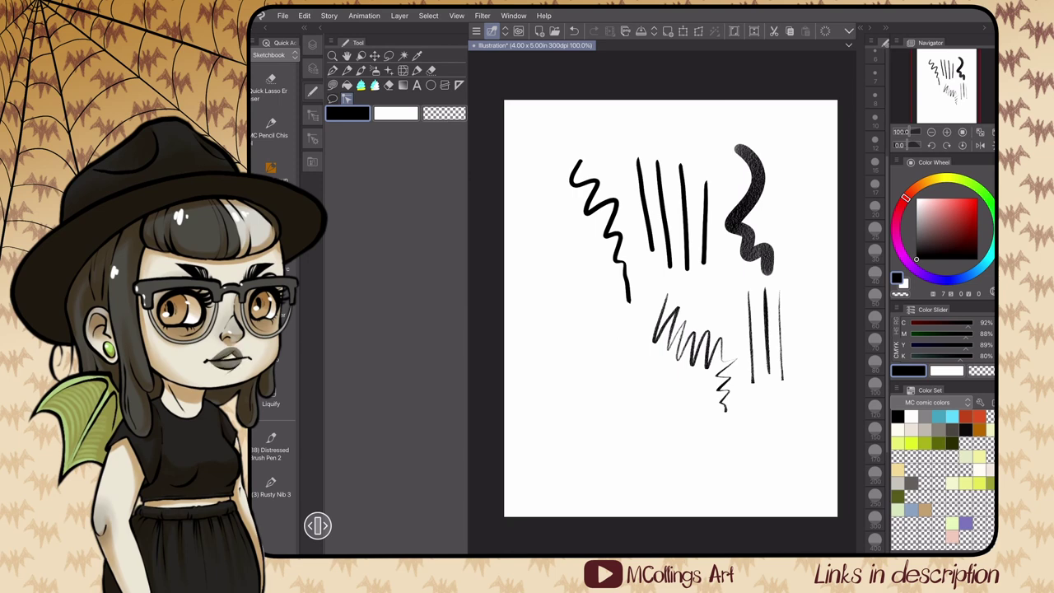
left_click(312, 115)
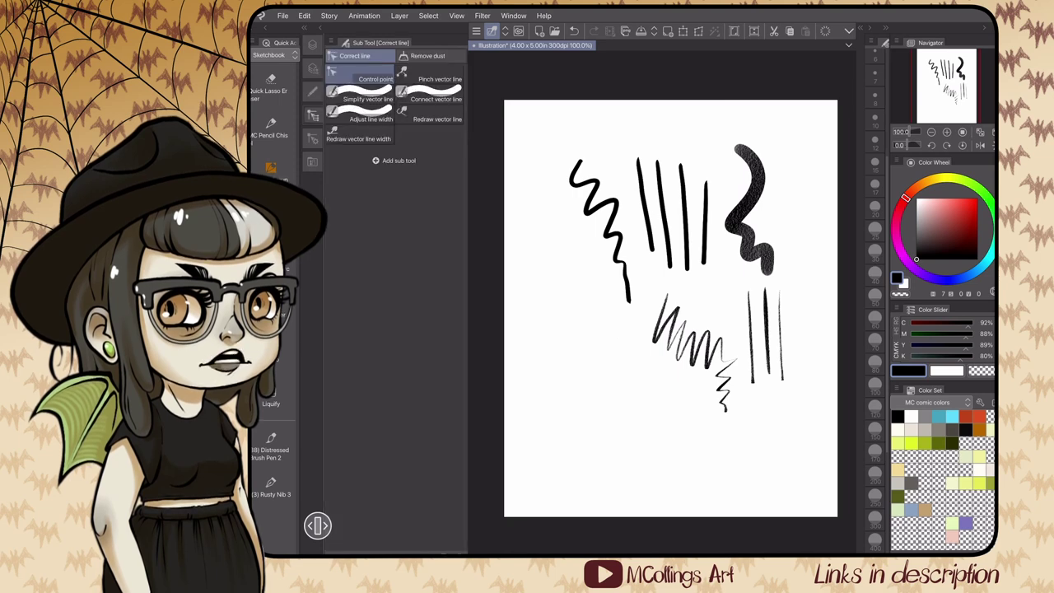
left_click(629, 301)
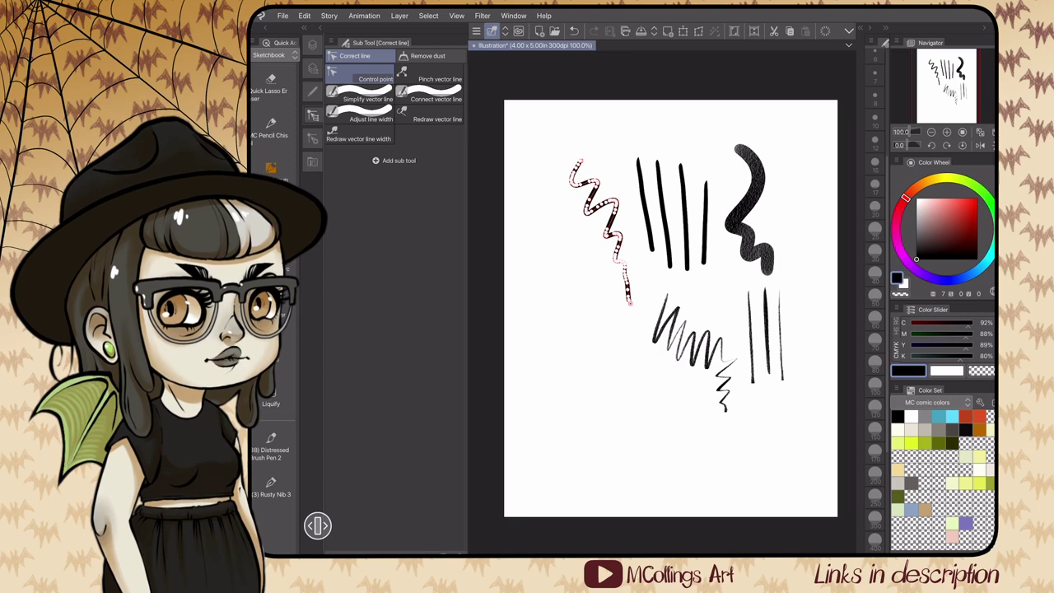
scroll(578, 211, "up", 5)
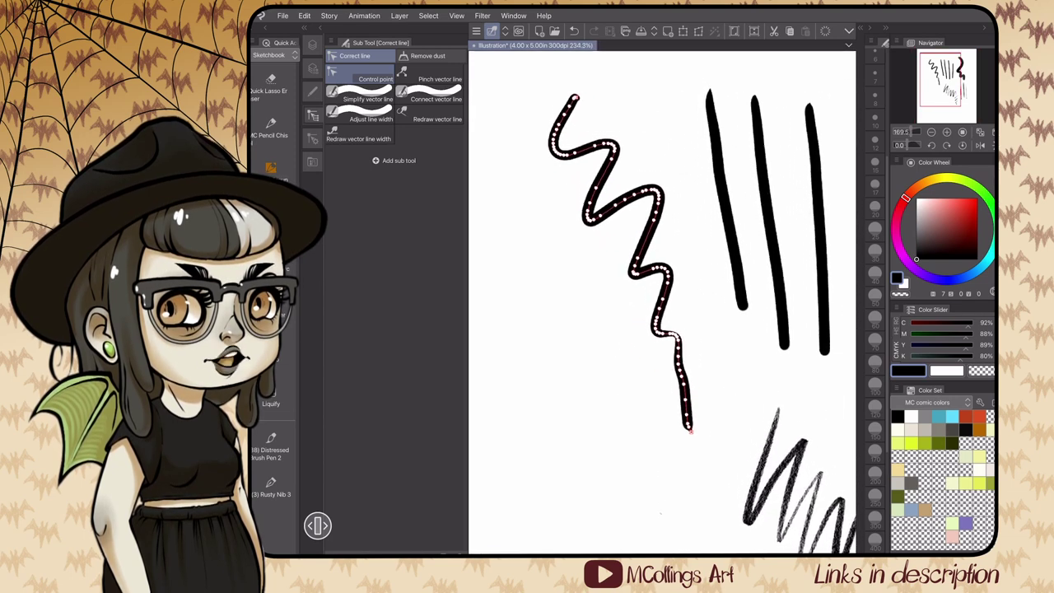
scroll(623, 97, "up", 4)
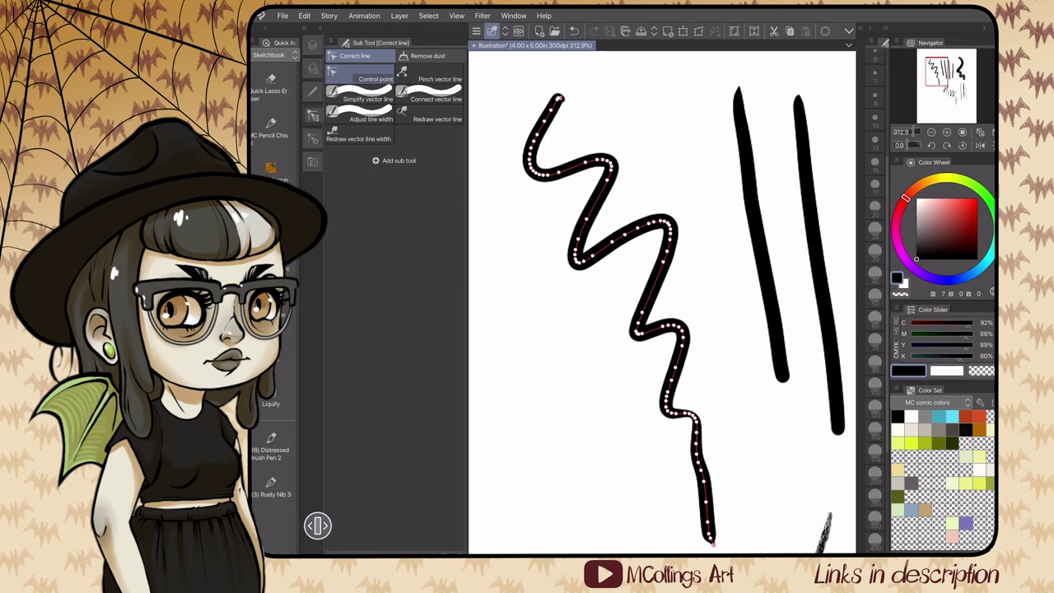
Try to reshape the zigzag's first bend by moving a control point, and undo the changes.
mouse_move(558, 172)
left_mouse_down()
mouse_move(561, 183)
mouse_move(563, 170)
mouse_move(524, 195)
mouse_move(563, 196)
mouse_move(563, 216)
mouse_move(540, 203)
left_mouse_up()
left_click(430, 75)
key("ctrl+z")
key("ctrl+z")
key("ctrl+z")
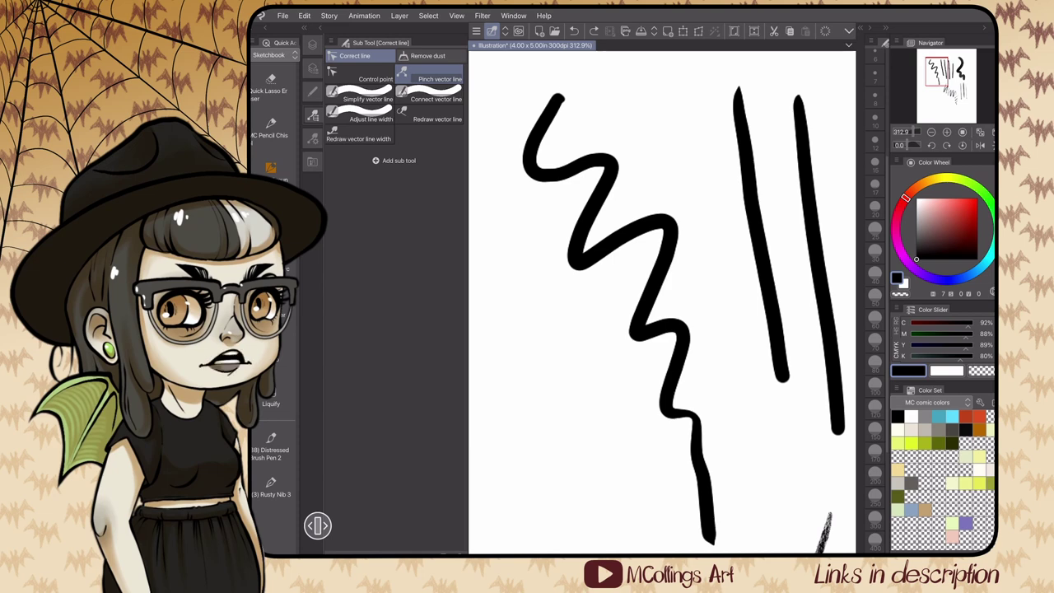
Reduce the zigzag's control points from its upper end to its lower bend with Simplify vector line.
left_click(359, 74)
left_click(671, 403)
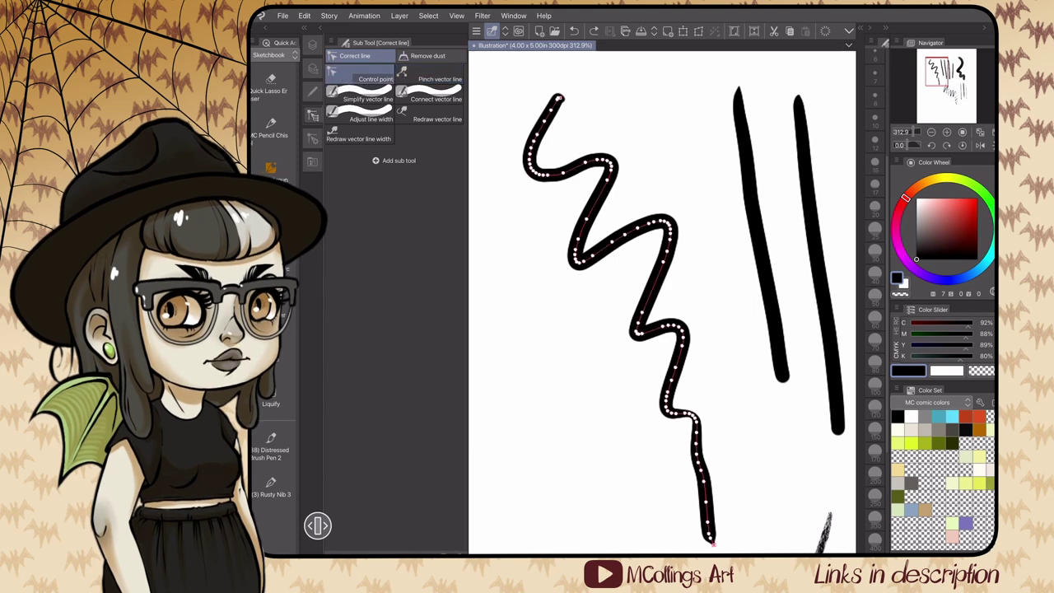
left_click(359, 95)
mouse_move(561, 94)
left_mouse_down()
mouse_move(536, 138)
mouse_move(542, 175)
mouse_move(606, 168)
mouse_move(574, 259)
mouse_move(650, 224)
mouse_move(669, 227)
mouse_move(639, 332)
mouse_move(669, 328)
mouse_move(667, 407)
mouse_move(696, 449)
left_mouse_up()
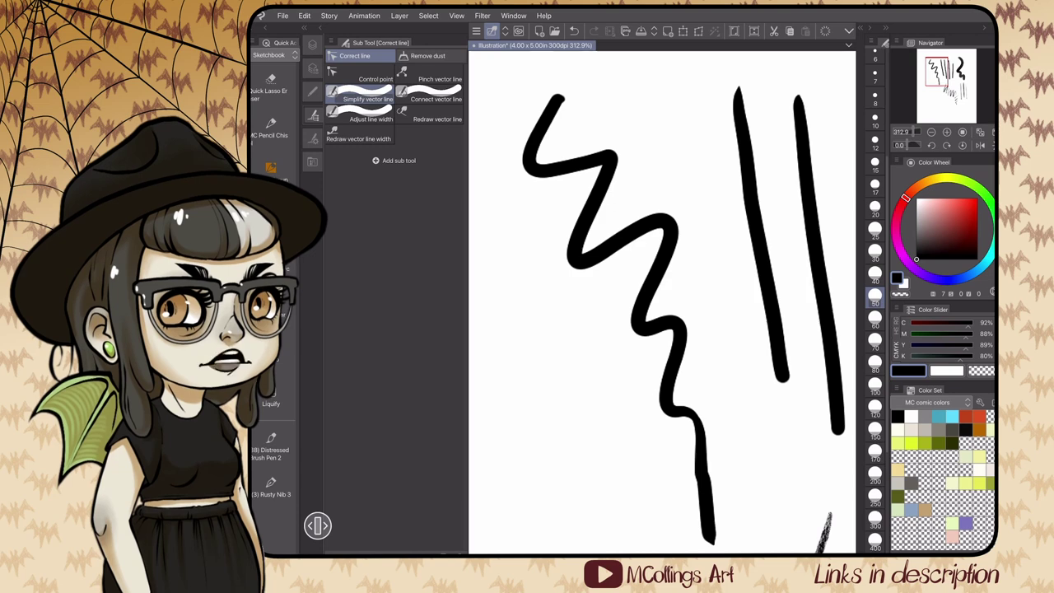
Reshape the zigzag's upper bends by moving its remaining control points with the Control point sub tool.
left_click(359, 74)
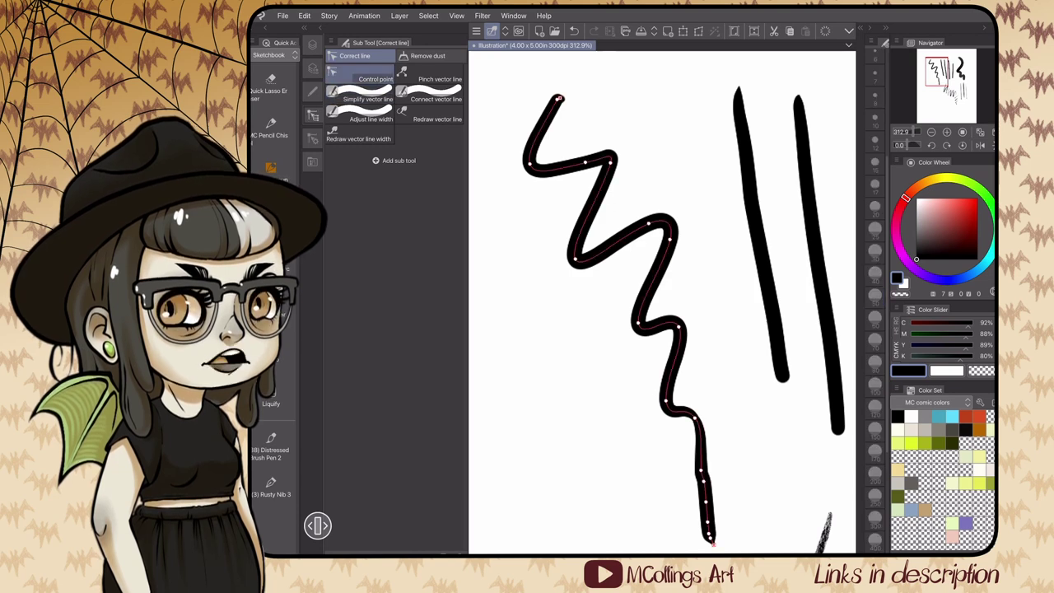
left_click_drag(610, 162, 611, 182)
left_click_drag(585, 162, 585, 155)
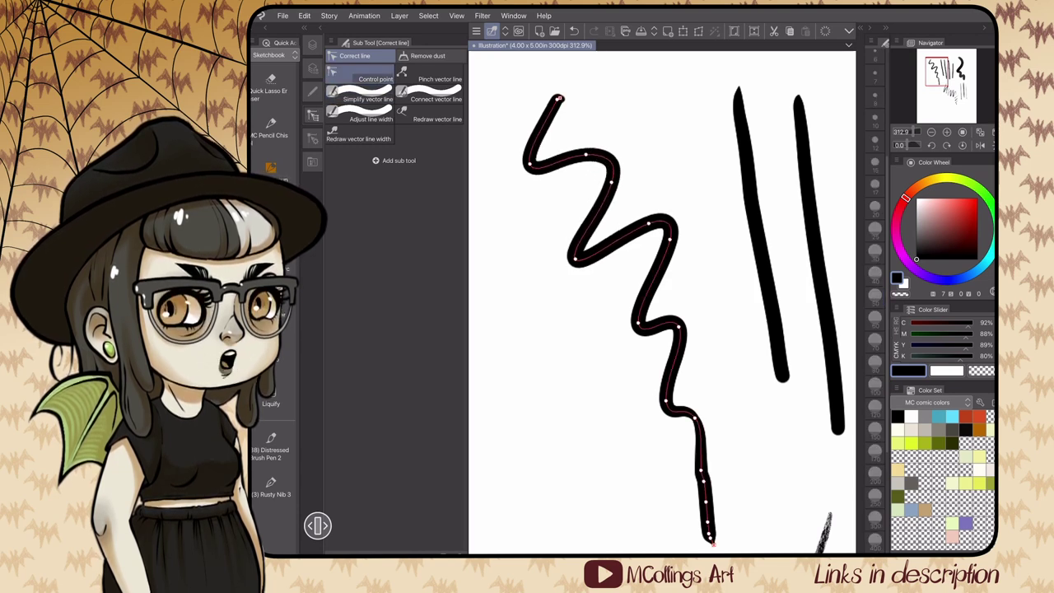
left_click_drag(574, 260, 591, 243)
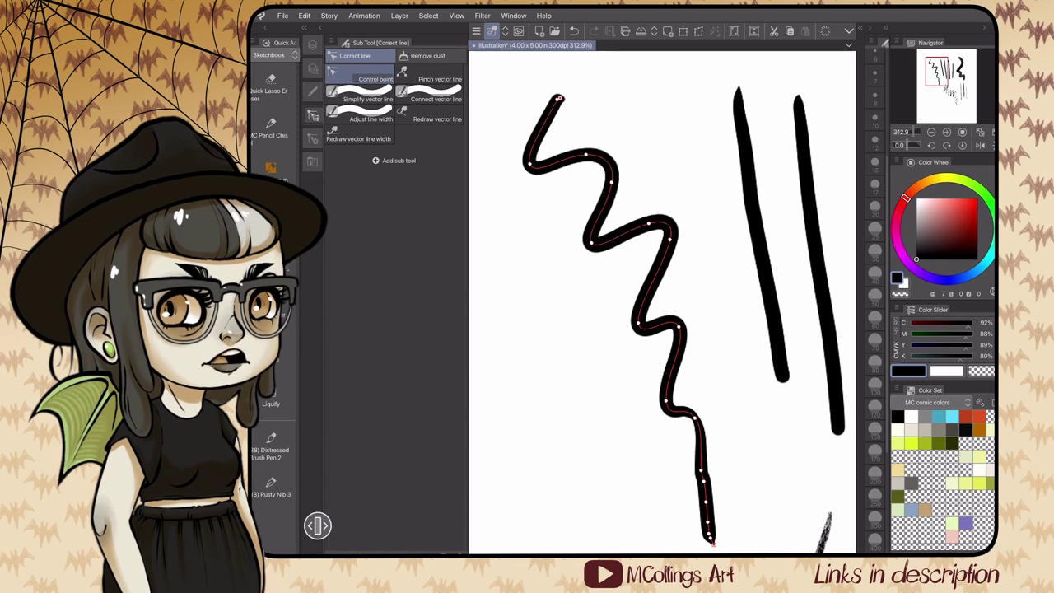
left_click_drag(649, 223, 681, 251)
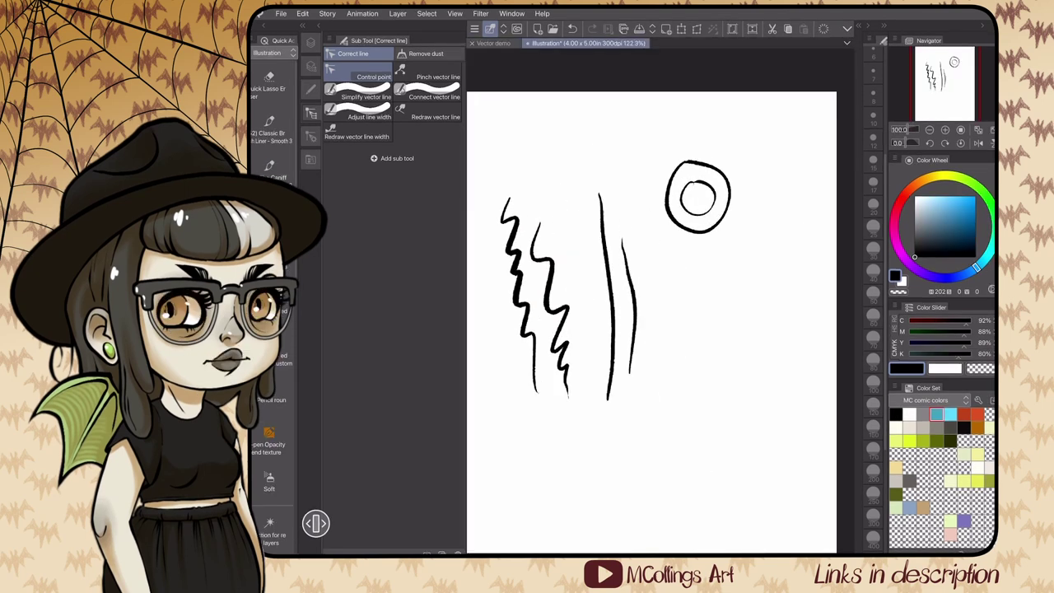
Simplify the vector lines of the outer and inner circles around their upper ends with Simplify vector line.
scroll(729, 169, "up", 5)
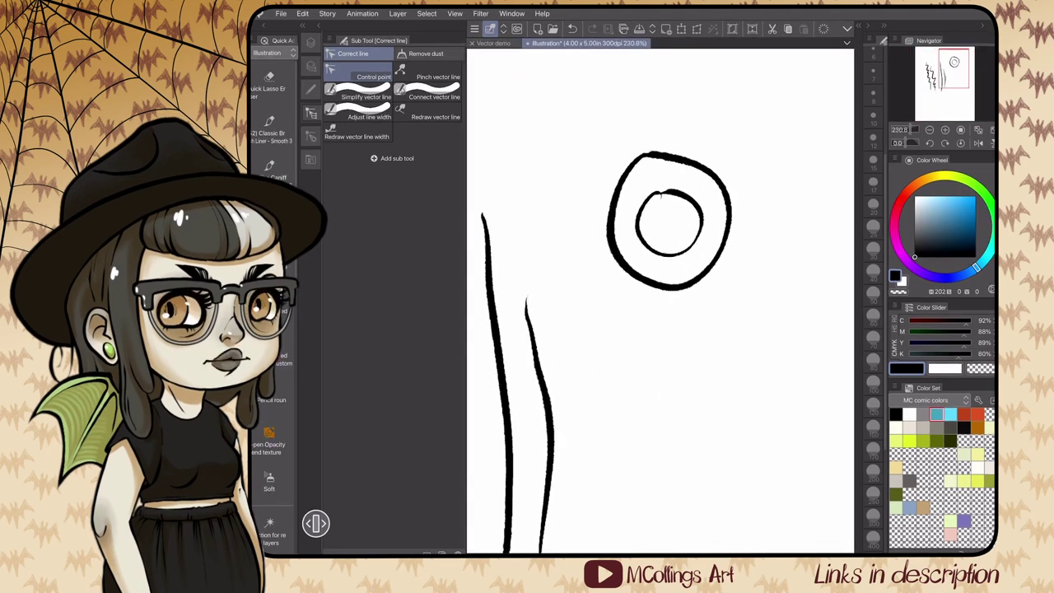
left_click(646, 157)
left_click(654, 196)
left_click(359, 92)
mouse_move(648, 157)
left_mouse_down()
mouse_move(705, 277)
mouse_move(655, 155)
left_mouse_up()
mouse_move(657, 193)
left_mouse_down()
mouse_move(695, 201)
mouse_move(663, 196)
left_mouse_up()
Join the outer circle's ends with Connect vector line and display its control points.
left_click(429, 92)
mouse_move(639, 154)
left_mouse_down()
mouse_move(680, 152)
mouse_move(635, 149)
mouse_move(602, 210)
mouse_move(663, 145)
mouse_move(631, 157)
left_mouse_up()
left_click(358, 73)
left_click(646, 157)
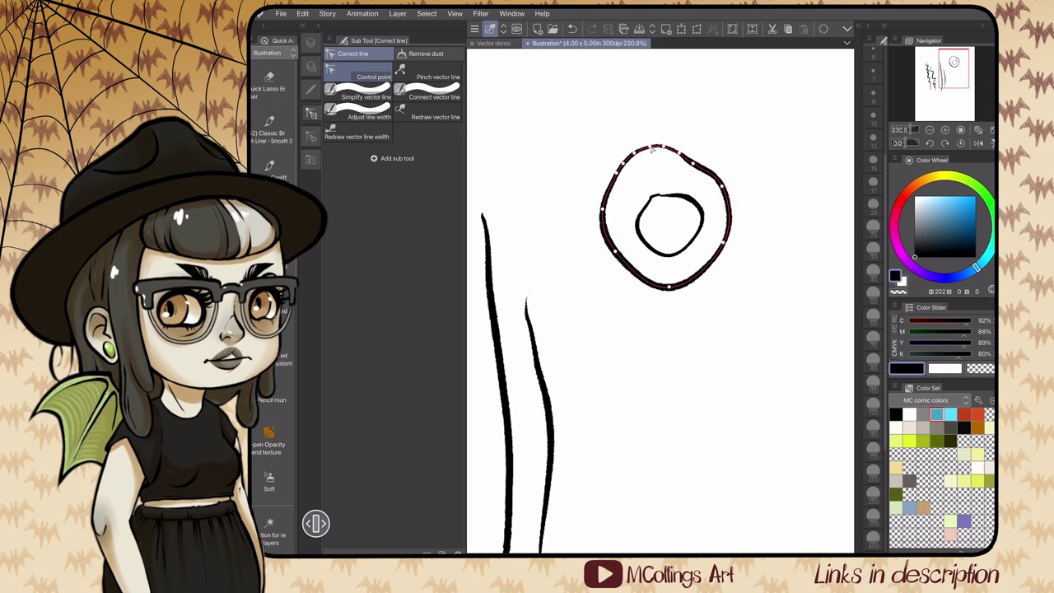
Reshape the inner circle by moving its upper and lower control points with the Control point sub tool.
left_click_drag(663, 196, 668, 186)
left_click_drag(652, 197, 690, 196)
left_click_drag(669, 255, 669, 249)
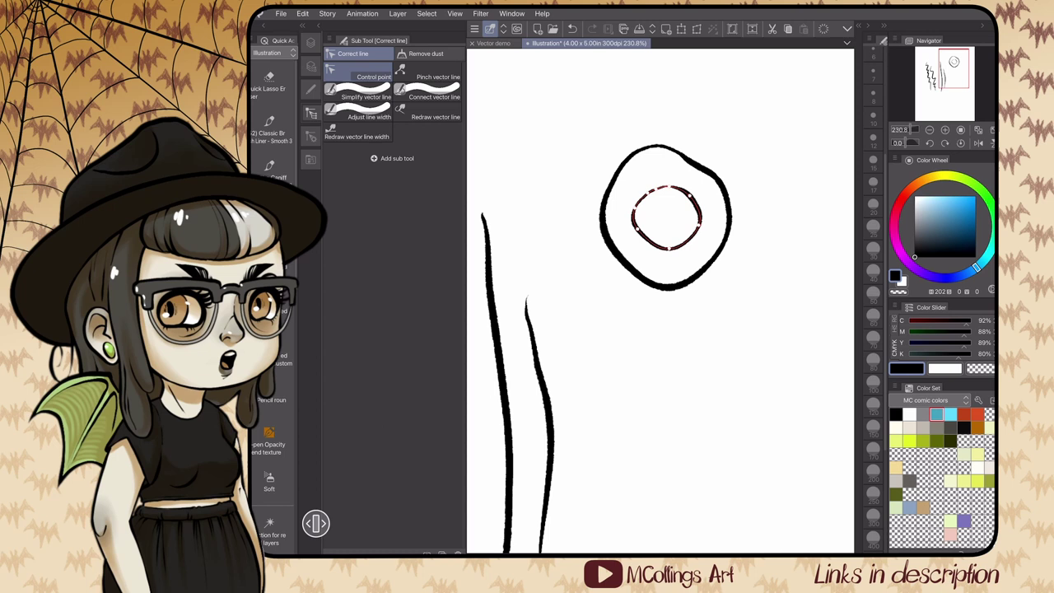
Add a raster layer on top of the stack and draw a blue-grey zigzag beside the circles.
left_click(310, 43)
left_click(349, 82)
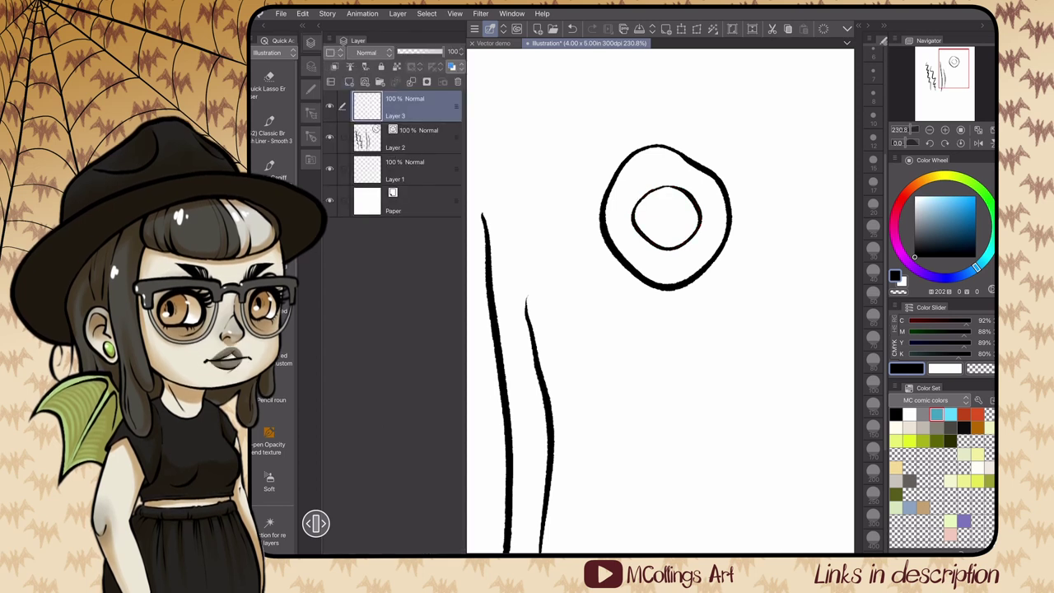
left_click(932, 221)
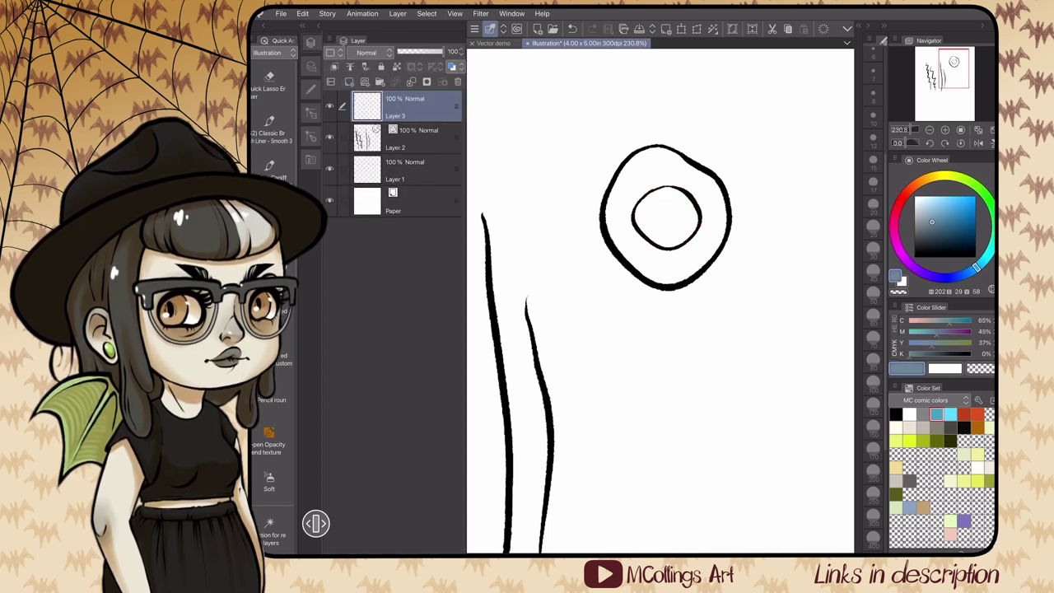
mouse_move(551, 124)
left_mouse_down()
mouse_move(528, 163)
mouse_move(568, 288)
left_mouse_up()
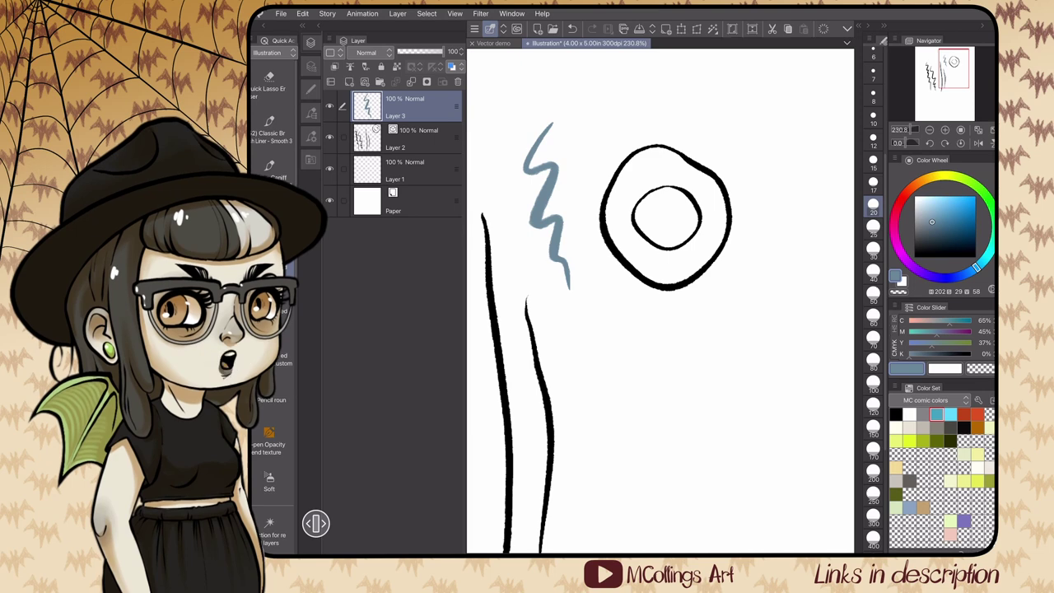
Thicken the blue-grey zigzag on the raster layer using Adjust line width with Thicken set to 2.0.
left_click(311, 88)
left_click(345, 96)
left_click(311, 113)
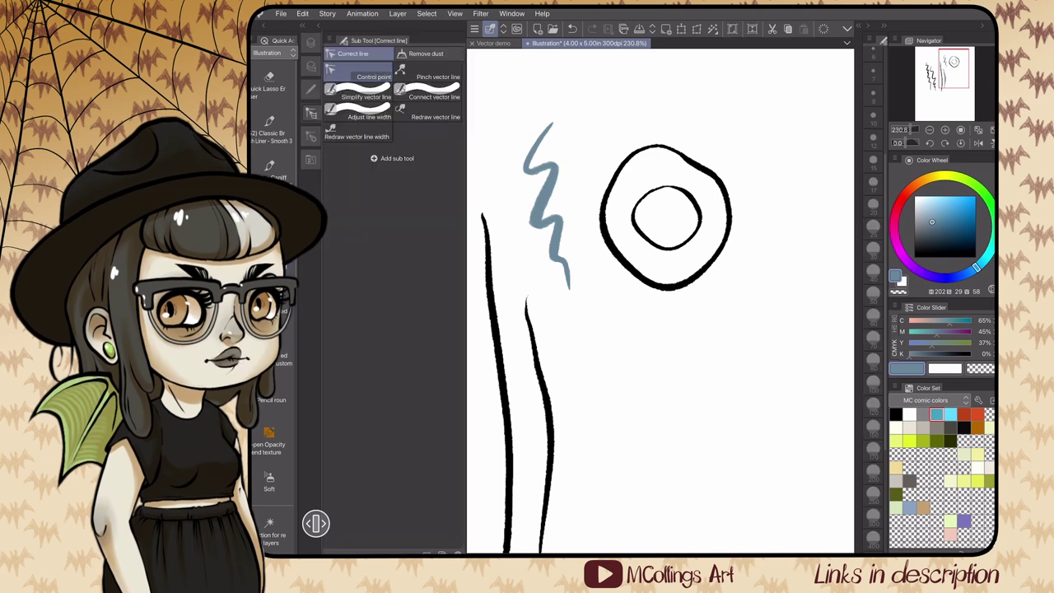
left_click(359, 113)
left_click(311, 137)
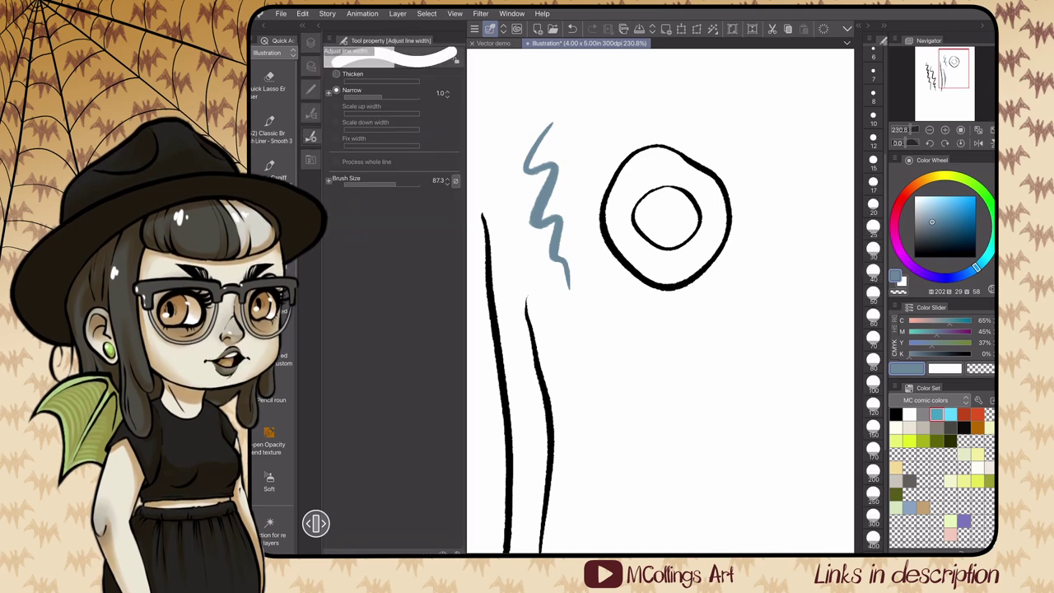
left_click(337, 74)
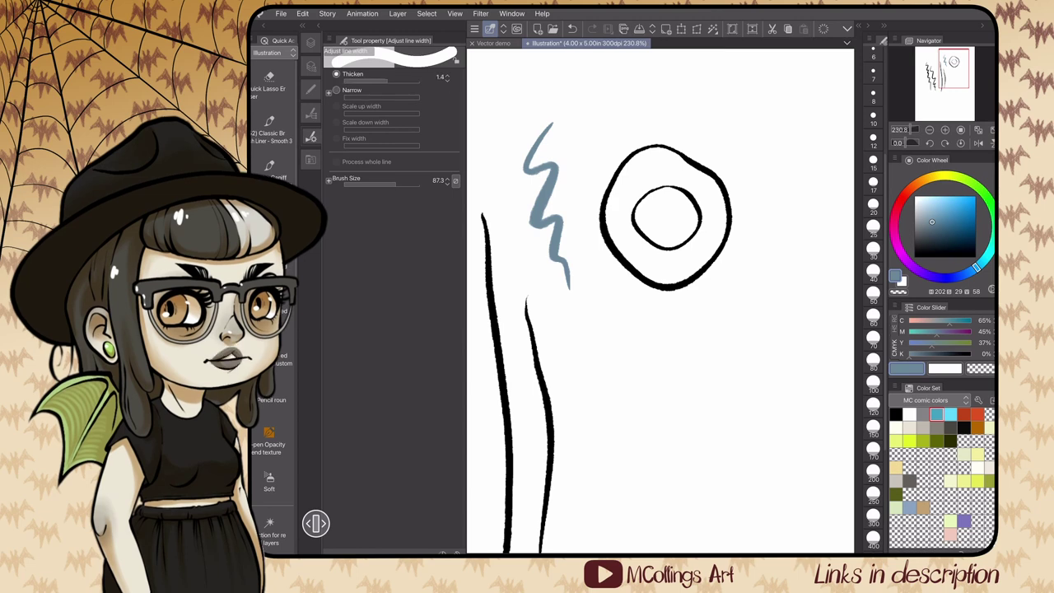
left_click_drag(387, 80, 391, 80)
left_click(310, 89)
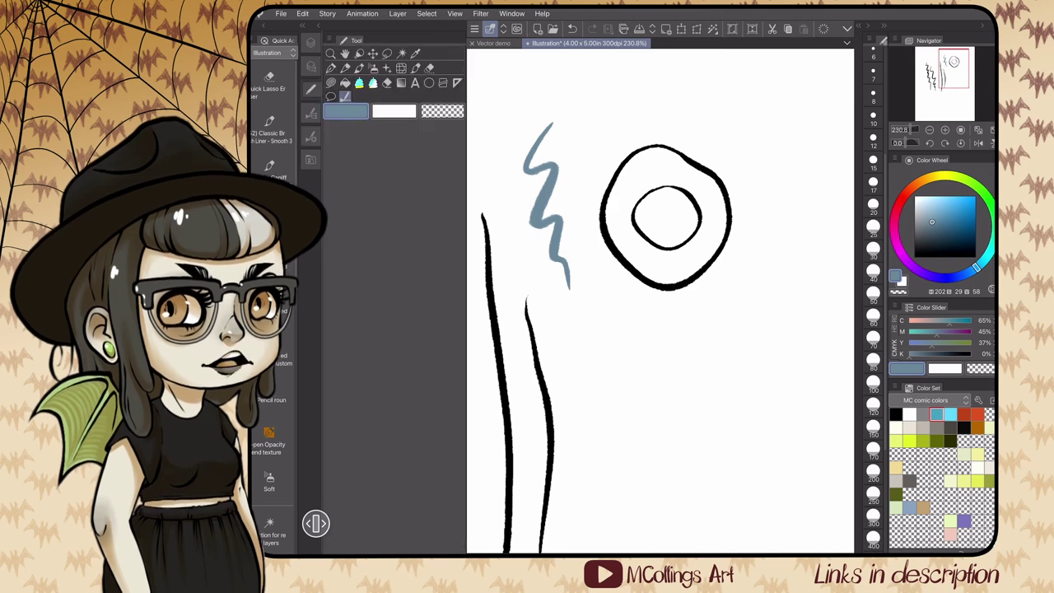
mouse_move(552, 120)
left_mouse_down()
mouse_move(533, 154)
mouse_move(570, 289)
mouse_move(561, 226)
left_mouse_up()
left_click_drag(572, 294, 555, 220)
Switch Adjust line width to Narrow and undo the last two width changes.
scroll(804, 276, "down", 1)
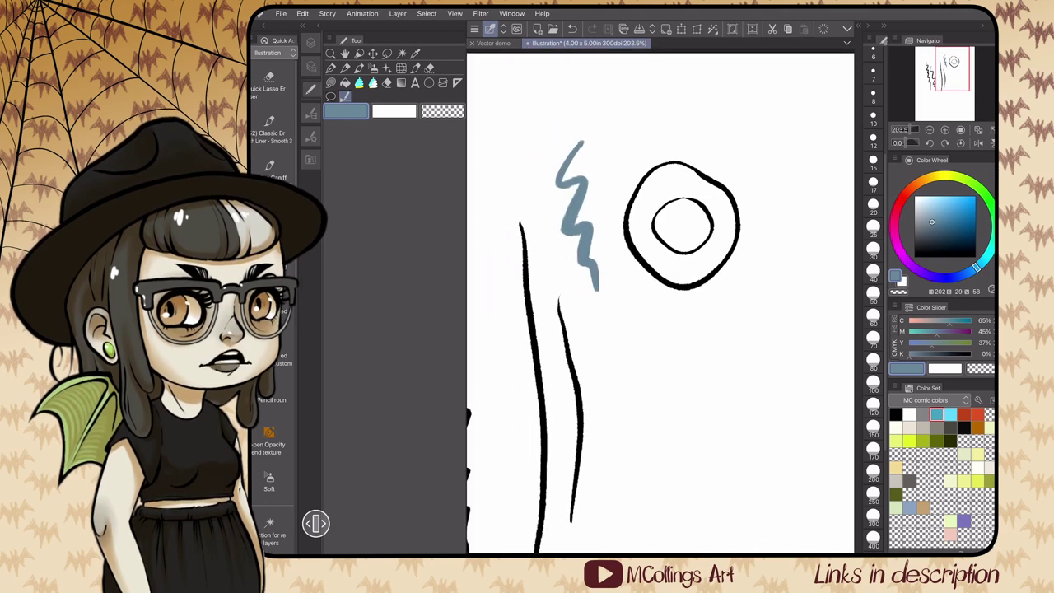
left_click(310, 113)
left_click(310, 136)
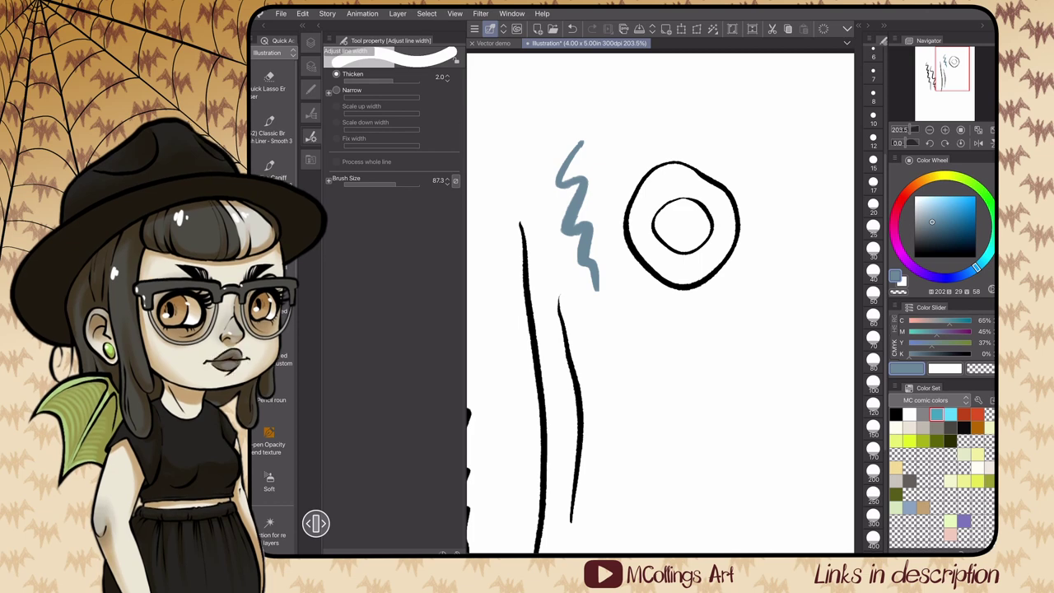
left_click(337, 90)
key("ctrl+z")
key("ctrl+z")
mouse_move(682, 225)
left_mouse_down()
mouse_move(690, 251)
mouse_move(692, 232)
left_mouse_up()
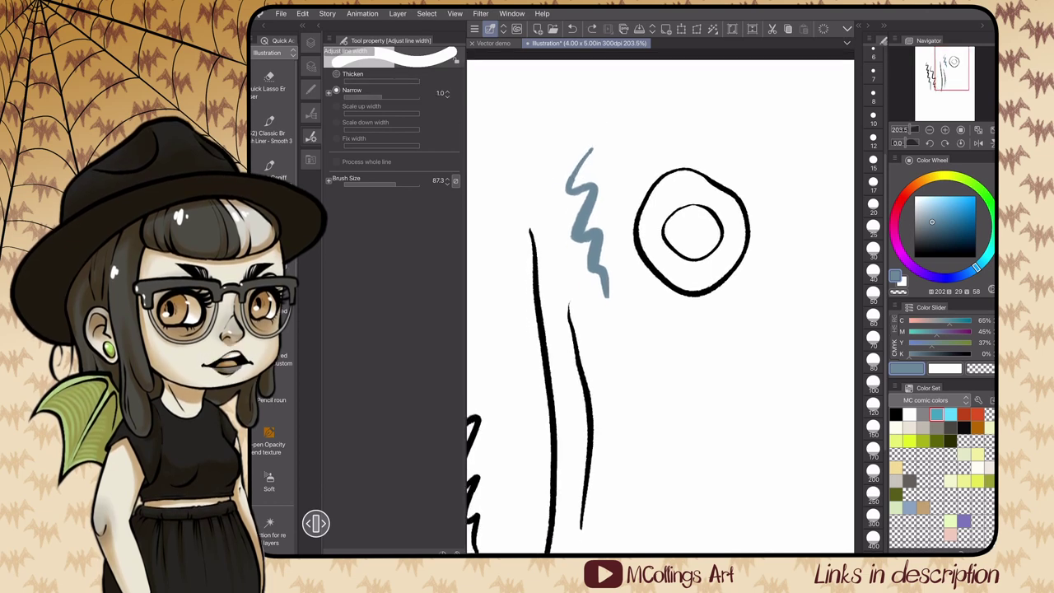
Redraw the long straight line on vector Layer 2 as a wavy curve with Redraw vector line.
left_click(310, 42)
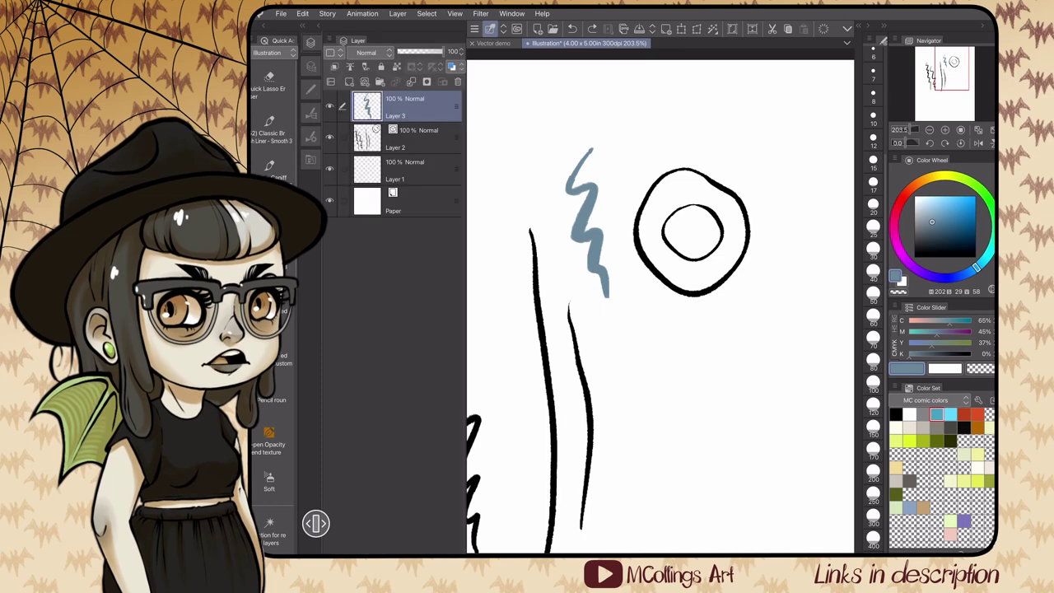
left_click(418, 138)
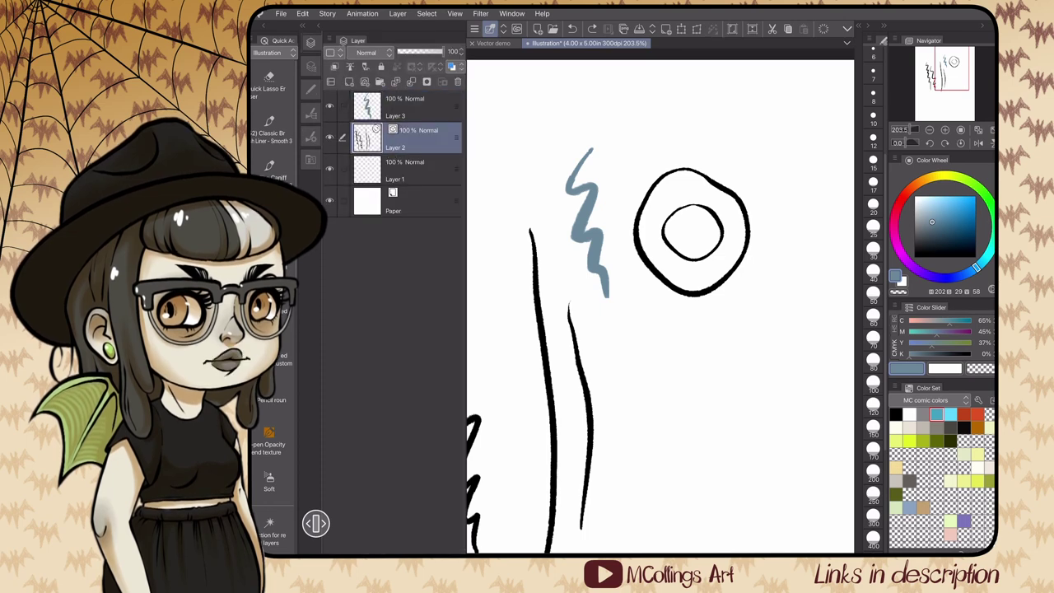
left_click(310, 113)
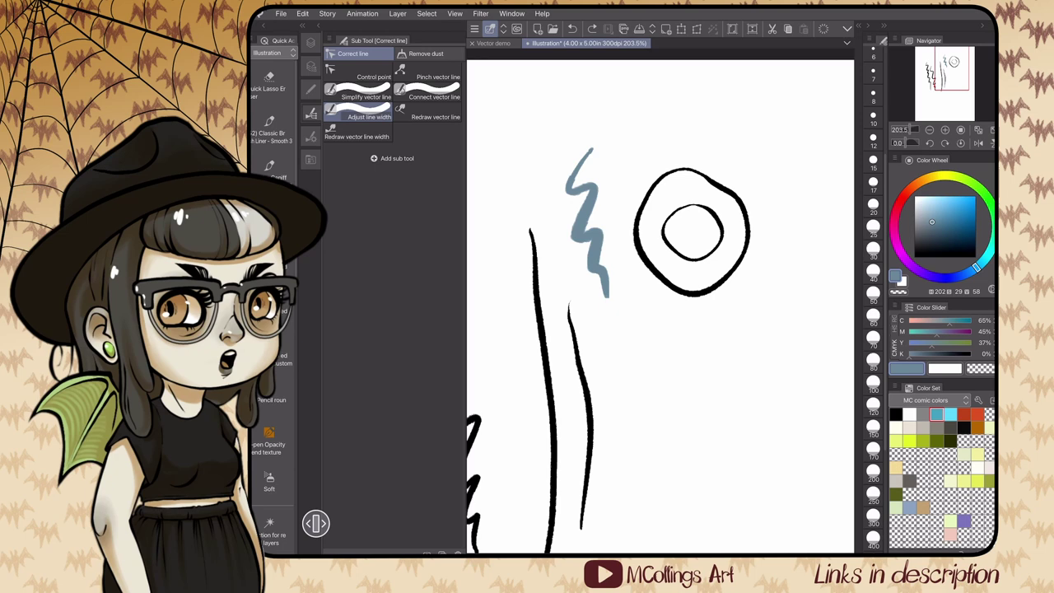
left_click(427, 112)
scroll(660, 305, "down", 1)
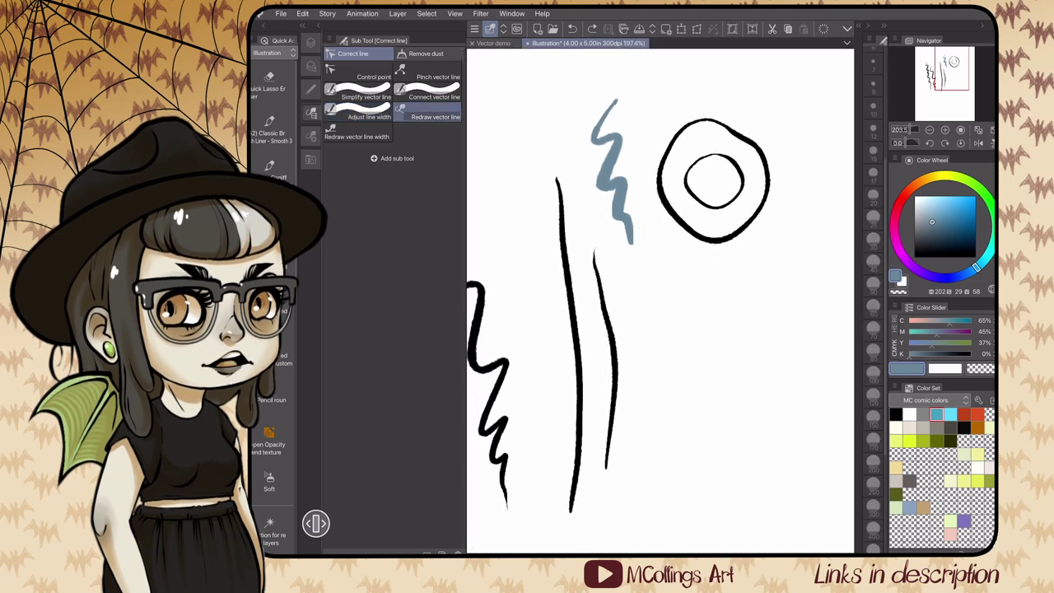
mouse_move(557, 182)
left_mouse_down()
mouse_move(562, 263)
mouse_move(544, 340)
mouse_move(592, 377)
mouse_move(549, 449)
mouse_move(588, 514)
mouse_move(581, 522)
left_mouse_up()
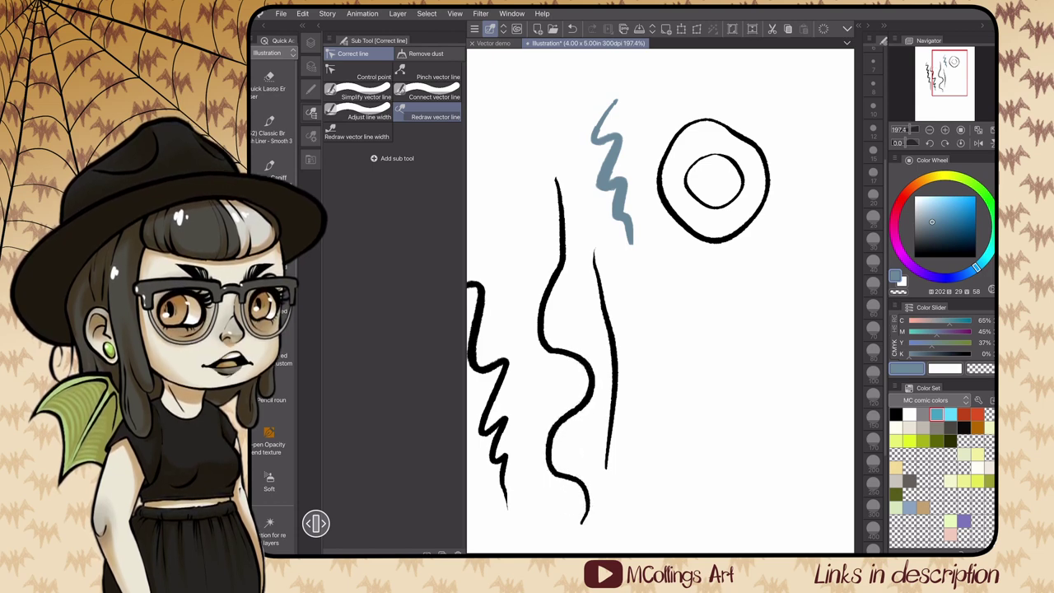
Thin the upper and lower ends of the shorter straight line with Redraw vector line width.
left_click(358, 132)
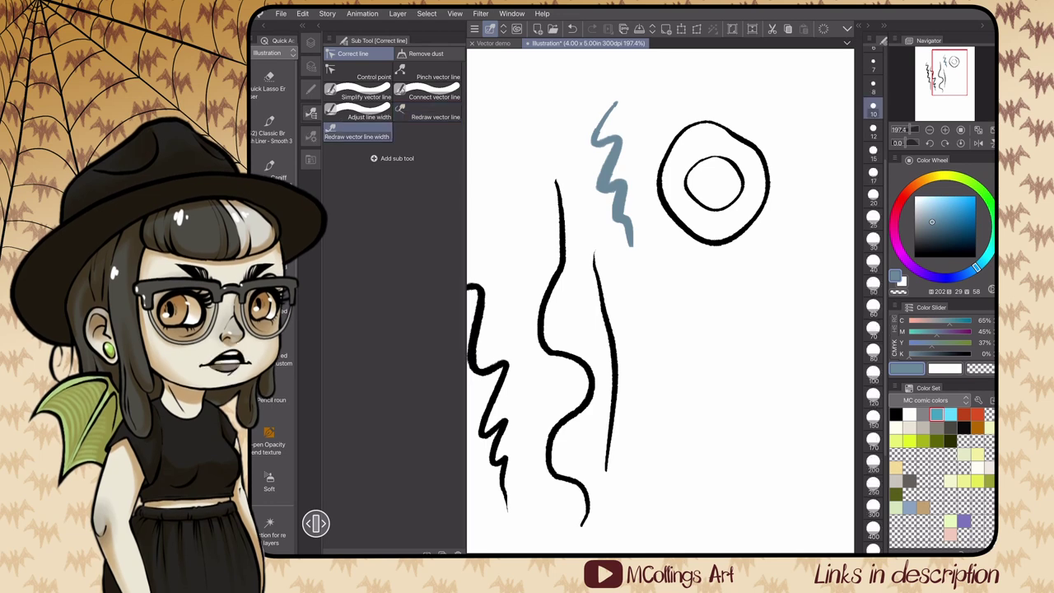
left_click_drag(595, 262, 613, 341)
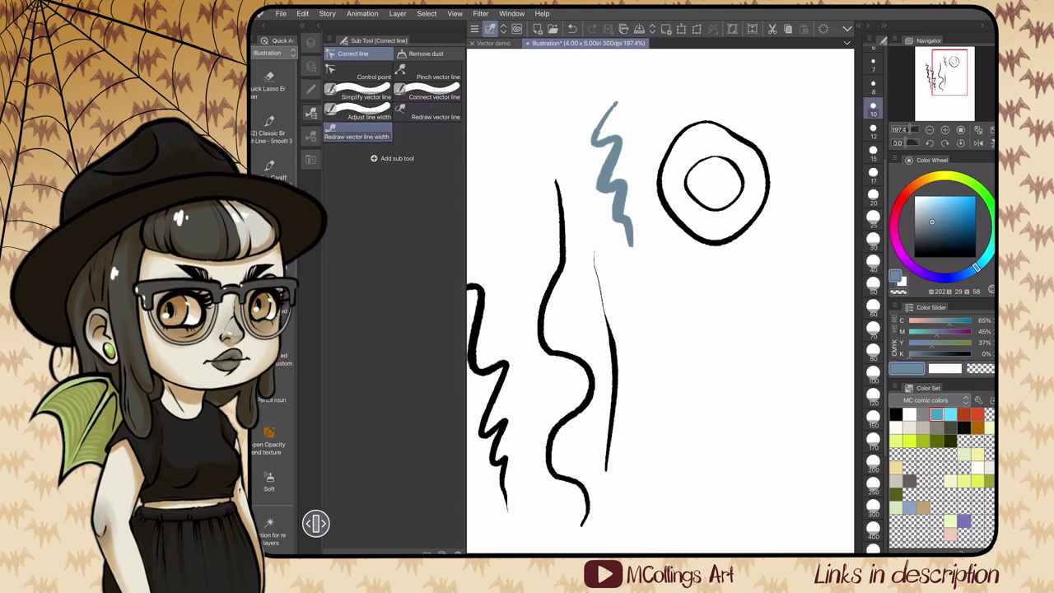
left_click_drag(607, 471, 614, 395)
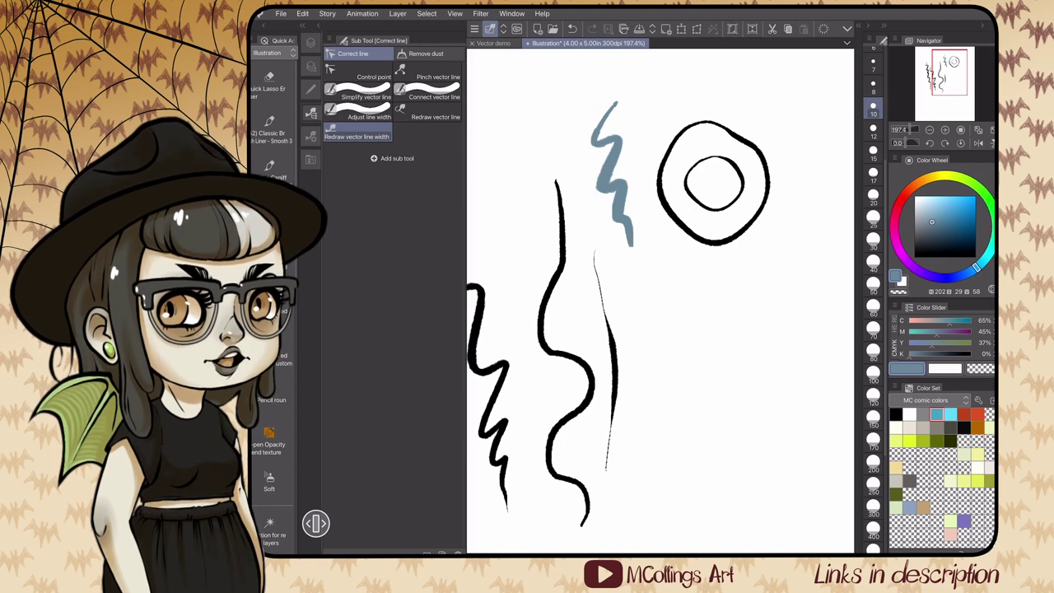
Bend the thick zigzag's upper end by moving its control points with the Control point sub tool.
scroll(660, 301, "down", 5)
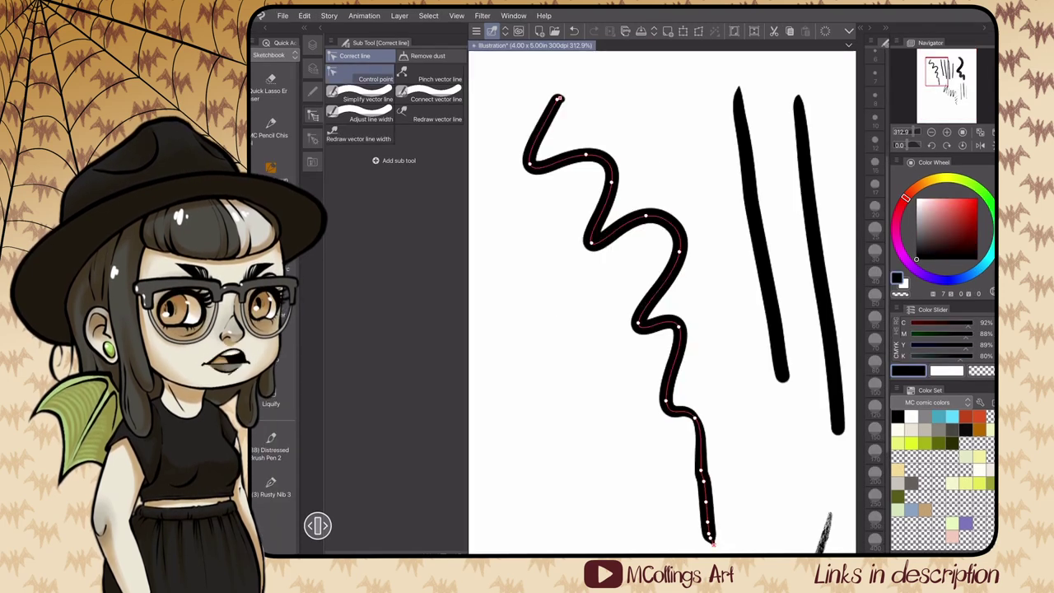
mouse_move(559, 97)
left_mouse_down()
mouse_move(578, 84)
mouse_move(584, 121)
mouse_move(536, 107)
mouse_move(571, 124)
left_mouse_up()
left_click(560, 99)
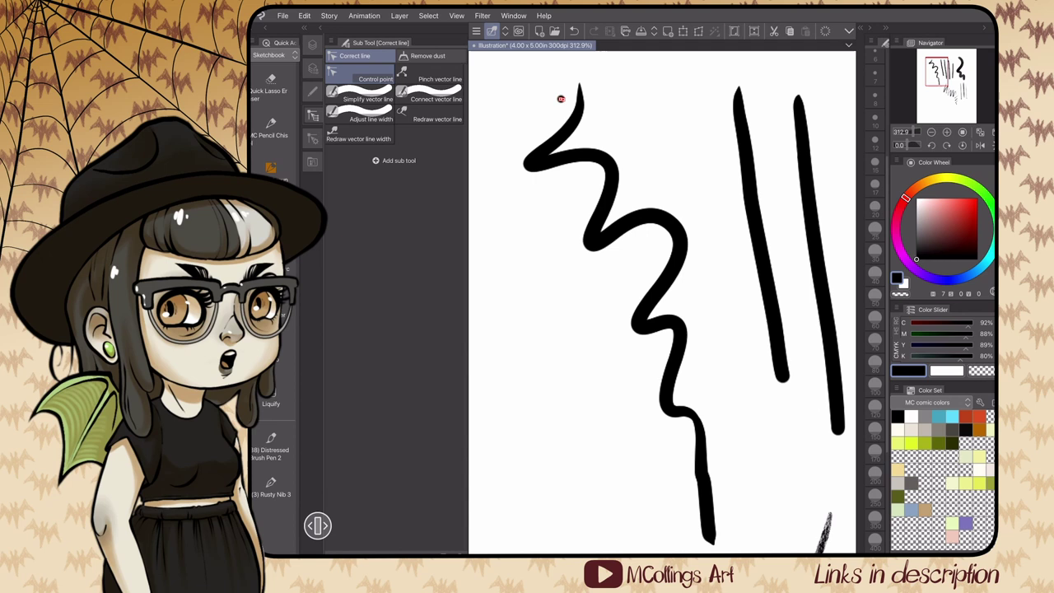
Round the thick zigzag's upper bends by adding control points and moving them outward.
left_click(312, 138)
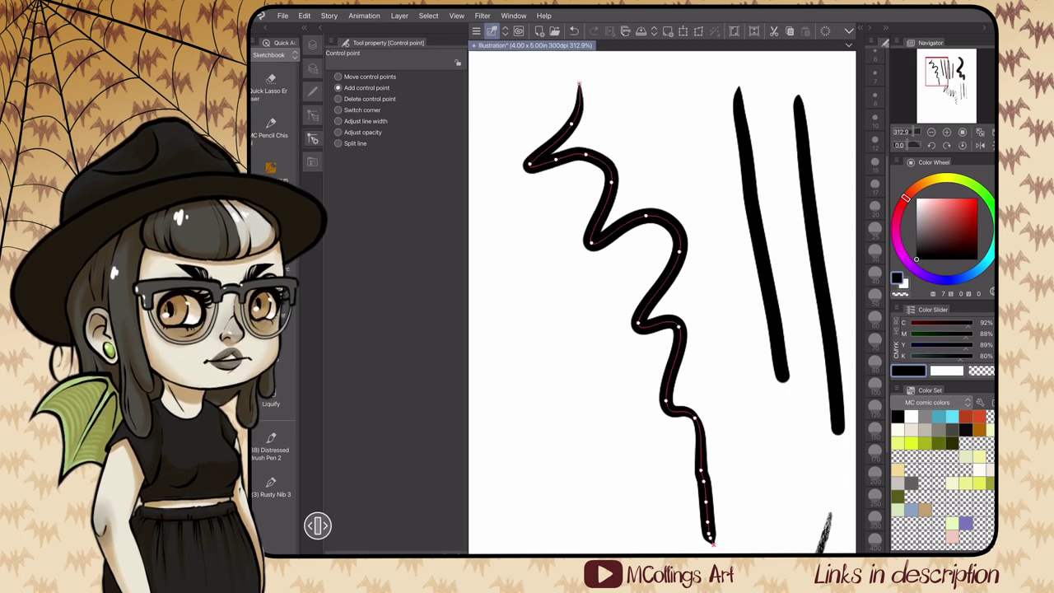
left_click_drag(556, 160, 558, 190)
left_click_drag(545, 141, 531, 124)
left_click_drag(579, 83, 551, 86)
left_click(604, 162)
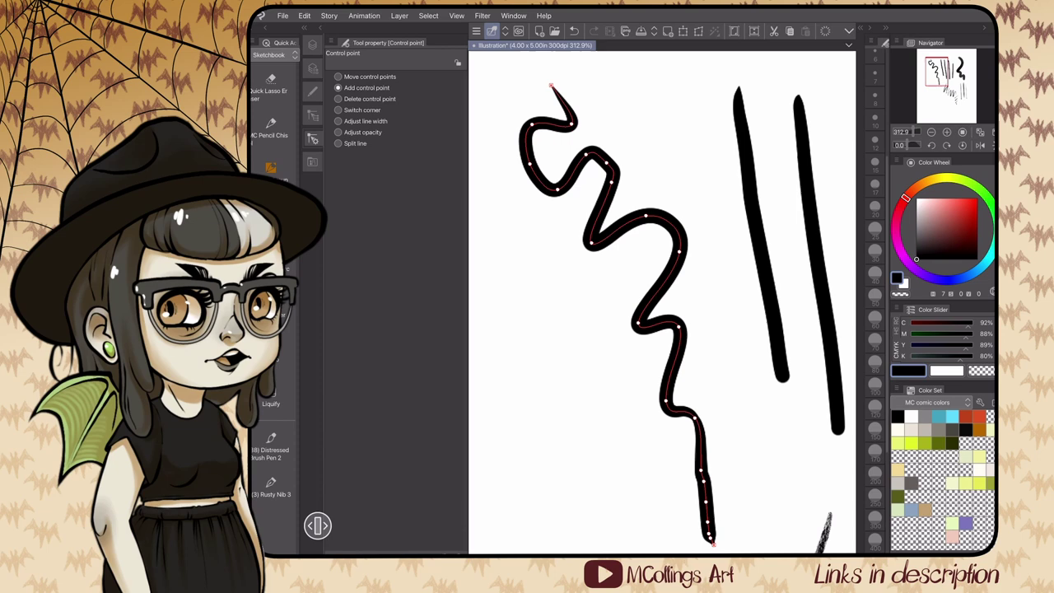
mouse_move(604, 162)
left_mouse_down()
mouse_move(616, 154)
mouse_move(590, 246)
mouse_move(601, 265)
mouse_move(638, 246)
mouse_move(593, 267)
left_mouse_up()
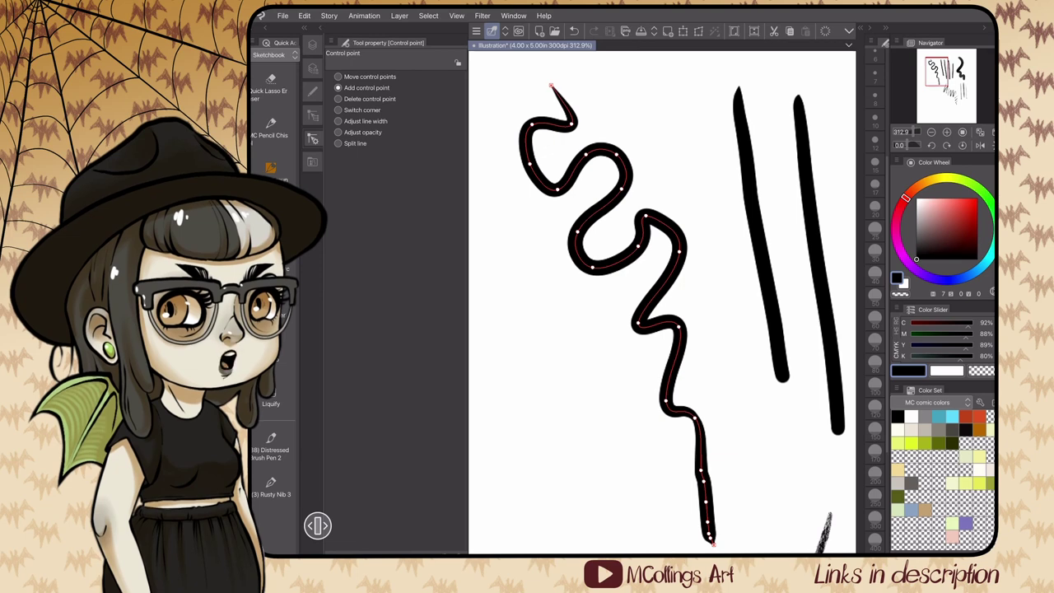
Delete the control point at the zigzag's upper end and reposition the new end point.
left_click(551, 86)
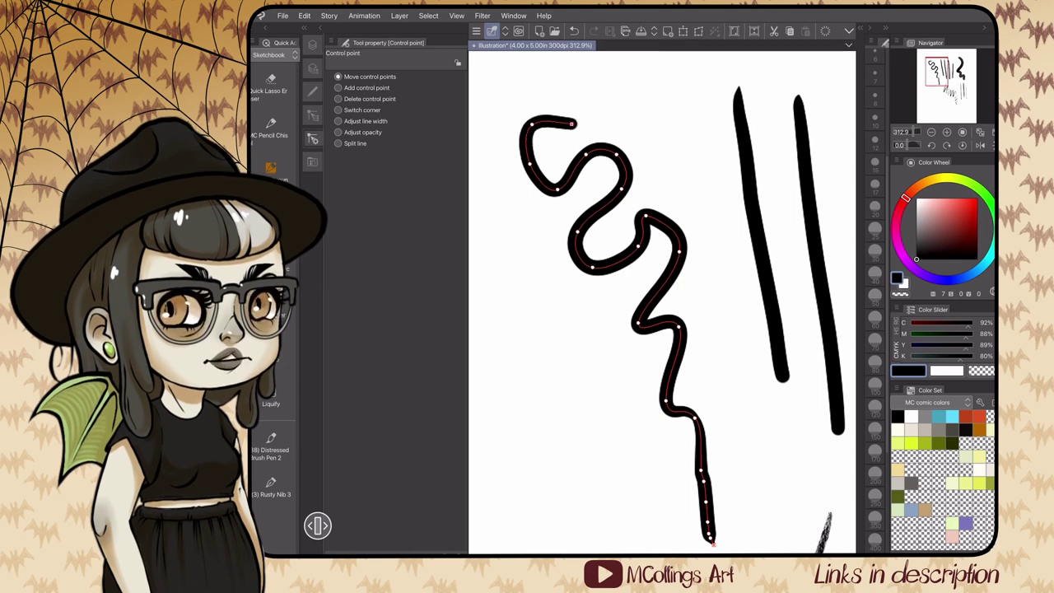
left_click_drag(572, 123, 562, 95)
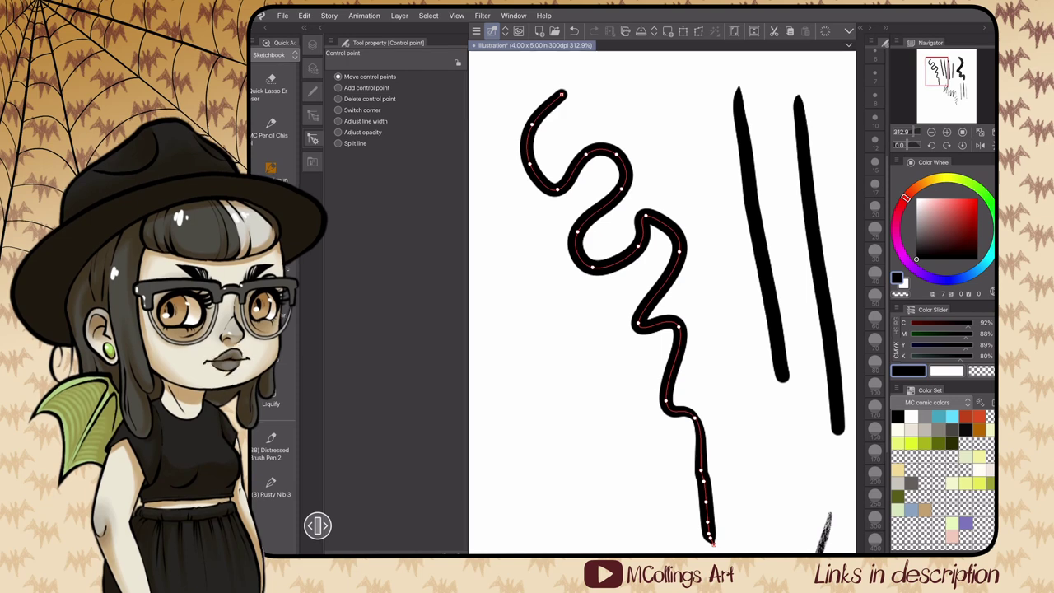
Turn three control points on the zigzag's upper bends into sharp corners with Switch corner.
left_click(558, 189)
left_click(557, 189)
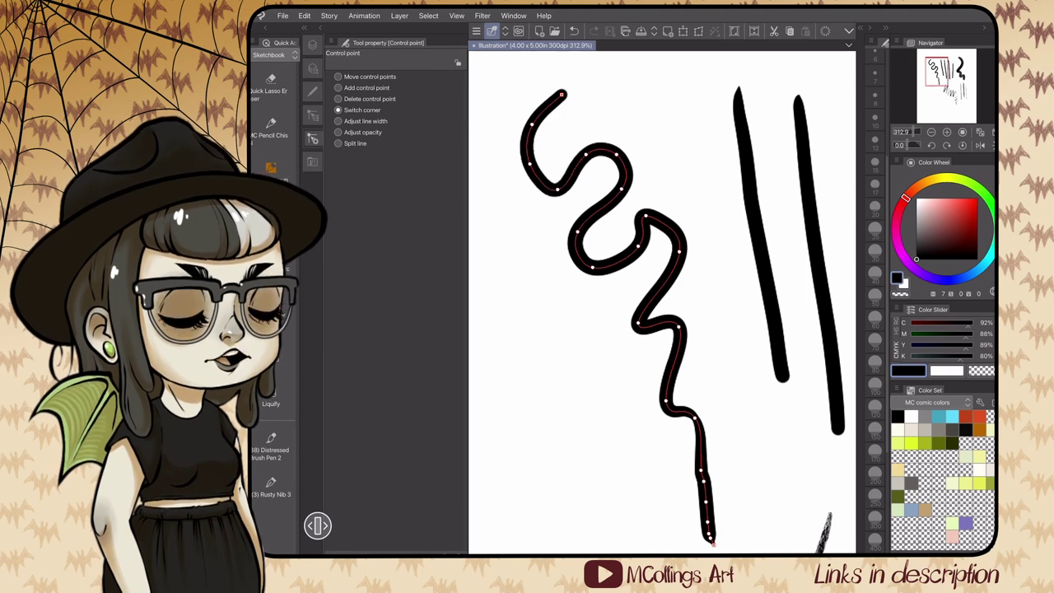
left_click(558, 189)
left_click(623, 189)
left_click(645, 215)
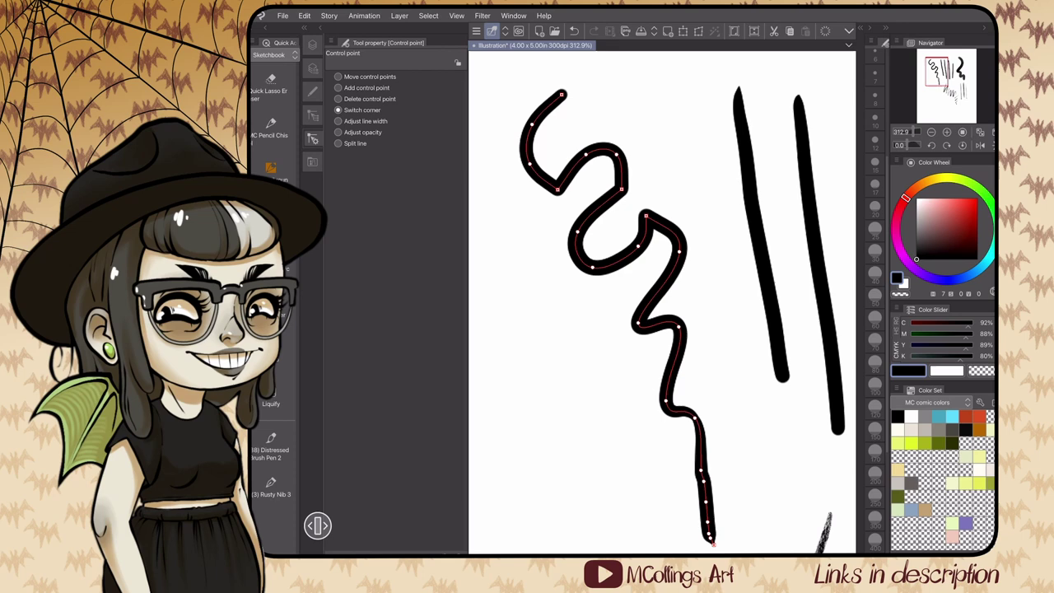
Move the zigzag's corner and middle control points to give its upper bends a more angular shape.
left_click_drag(621, 189, 591, 228)
left_click_drag(592, 266, 604, 258)
left_click_drag(646, 216, 660, 205)
left_click_drag(679, 252, 709, 198)
left_click_drag(638, 246, 625, 262)
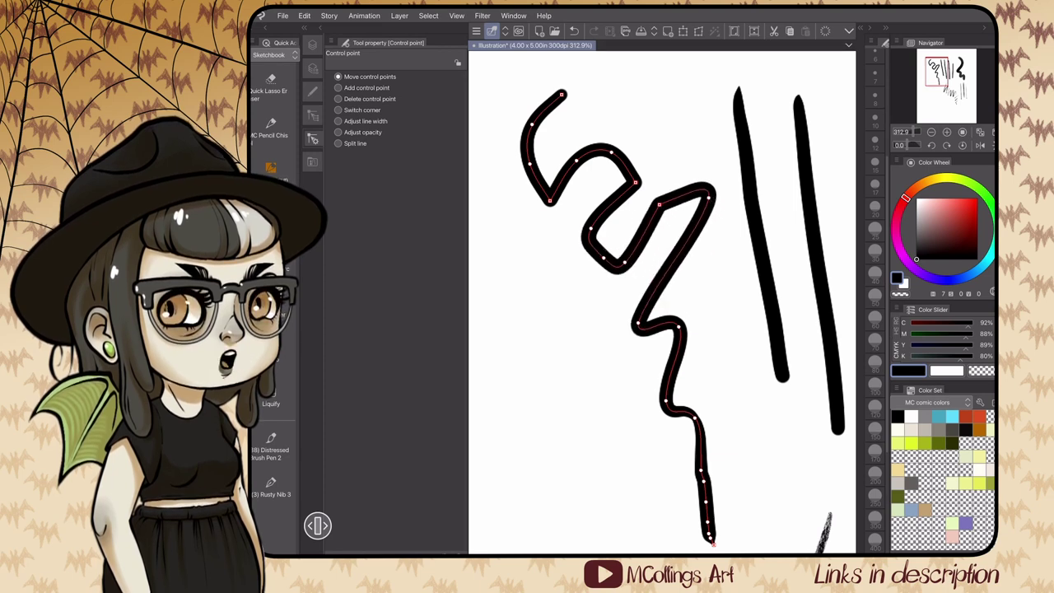
left_click_drag(659, 205, 707, 234)
Examine the control points on the other brush strokes and display the settings of Simplify vector line.
scroll(662, 301, "down", 3)
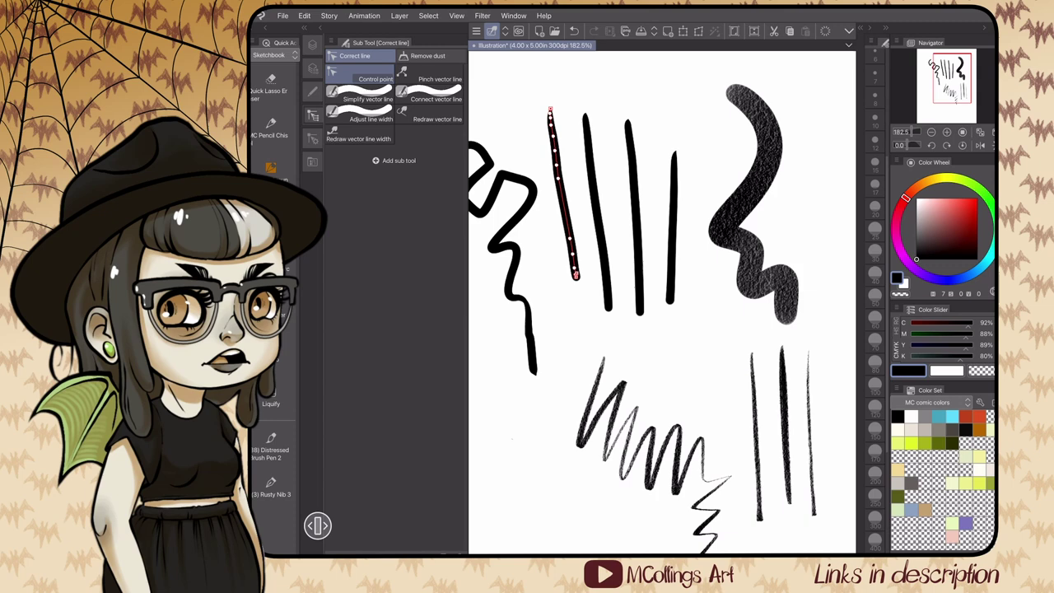
scroll(662, 301, "down", 2)
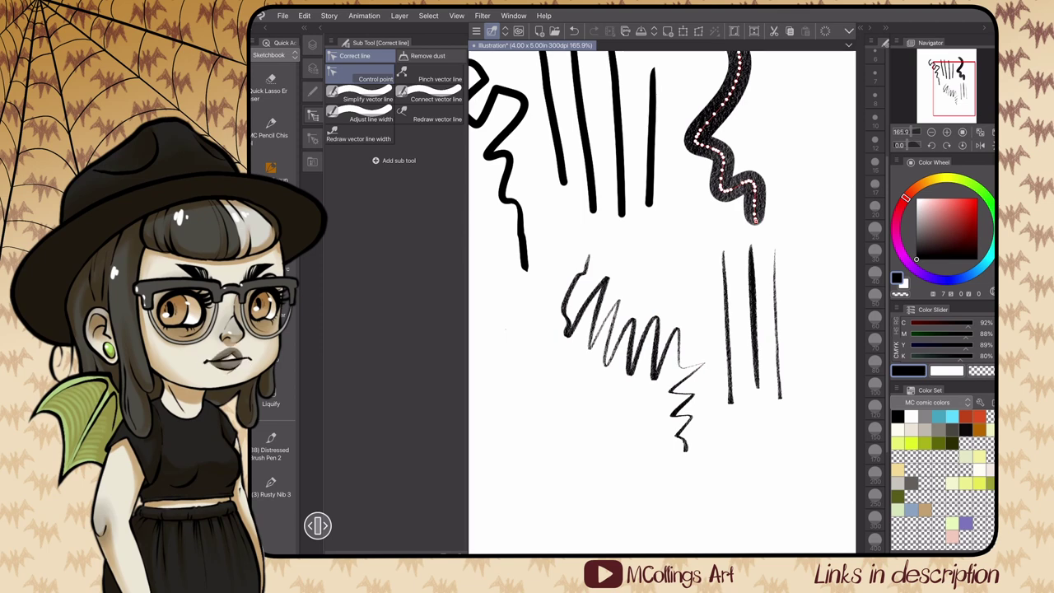
scroll(662, 302, "down", 2)
left_click(360, 95)
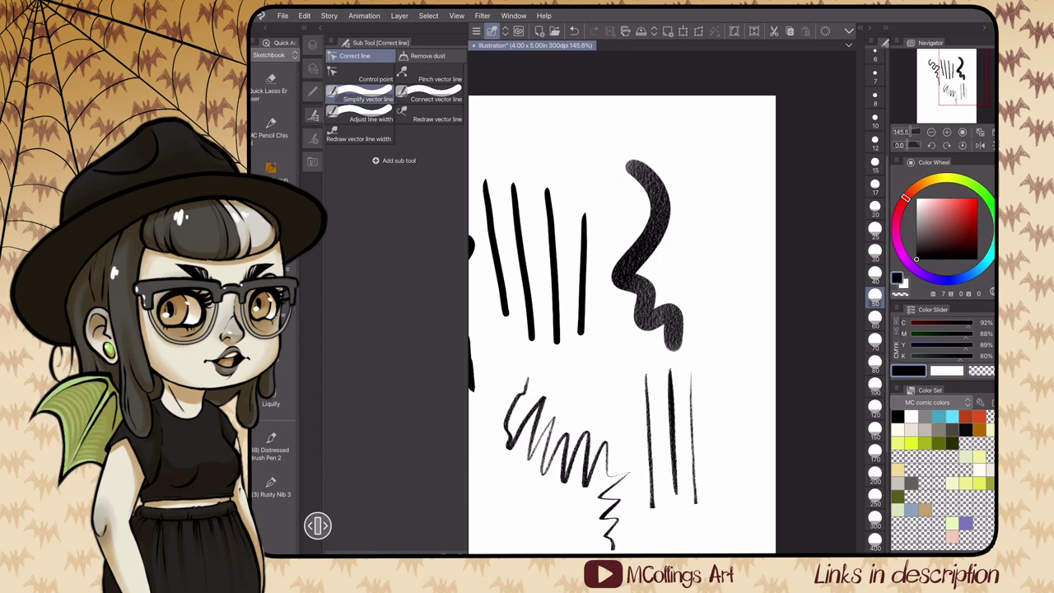
left_click(312, 138)
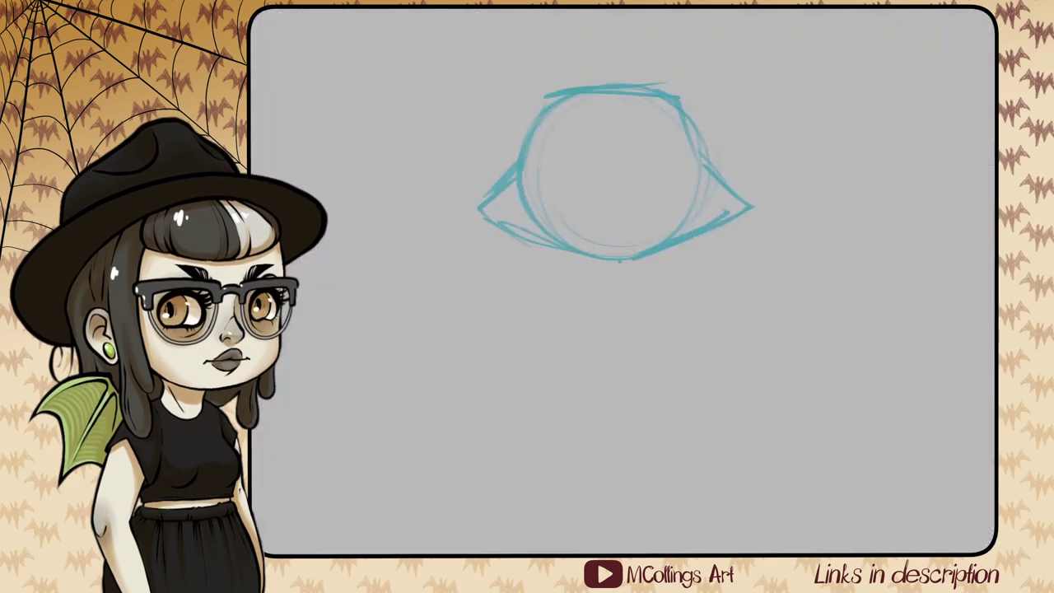
Sketch the cat's ear and side contour in blue around the head outline.
left_click_drag(639, 89, 657, 11)
left_click_drag(551, 99, 504, 178)
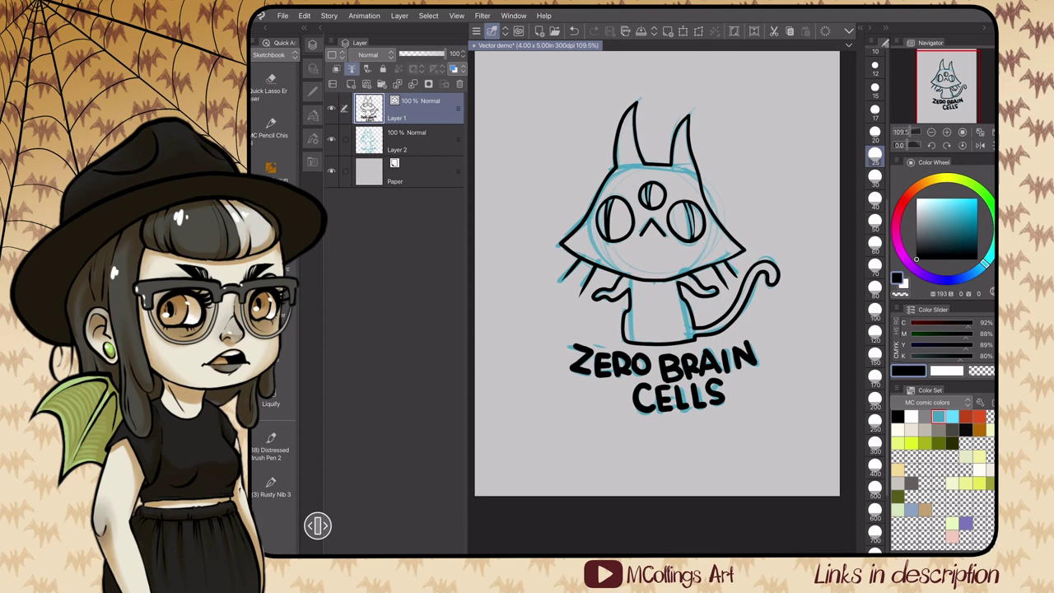
Add a raster layer and place it between the cat's vector line art and the blue sketch layer.
left_click(333, 83)
left_click_drag(458, 108, 458, 157)
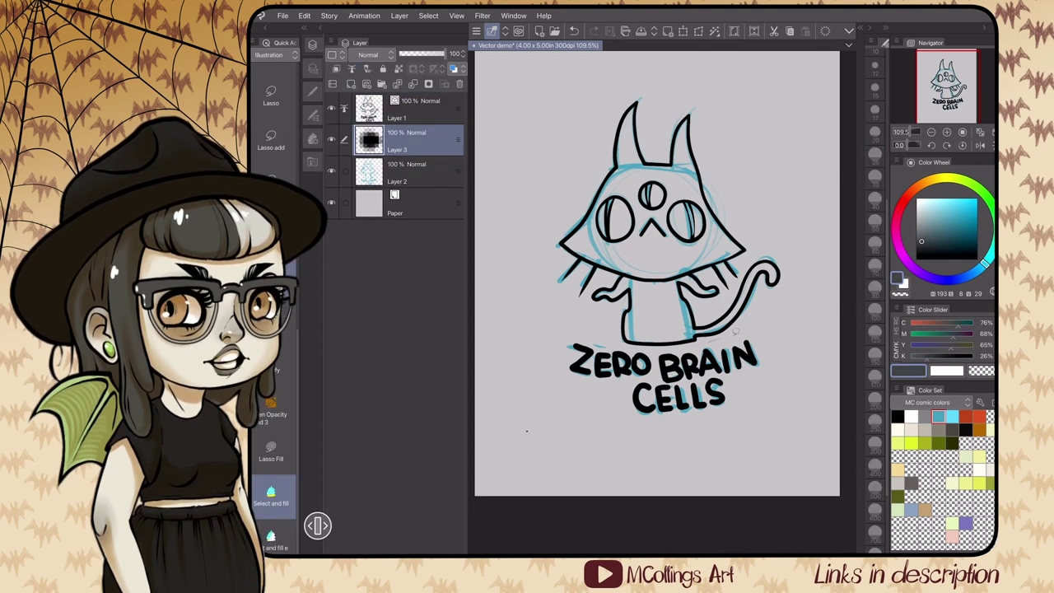
Fill the cat's silhouette on the raster layer beneath the line art and recolour the whole fill solid black.
mouse_move(705, 341)
left_mouse_down()
mouse_move(761, 180)
mouse_move(561, 189)
mouse_move(645, 348)
mouse_move(696, 342)
left_mouse_up()
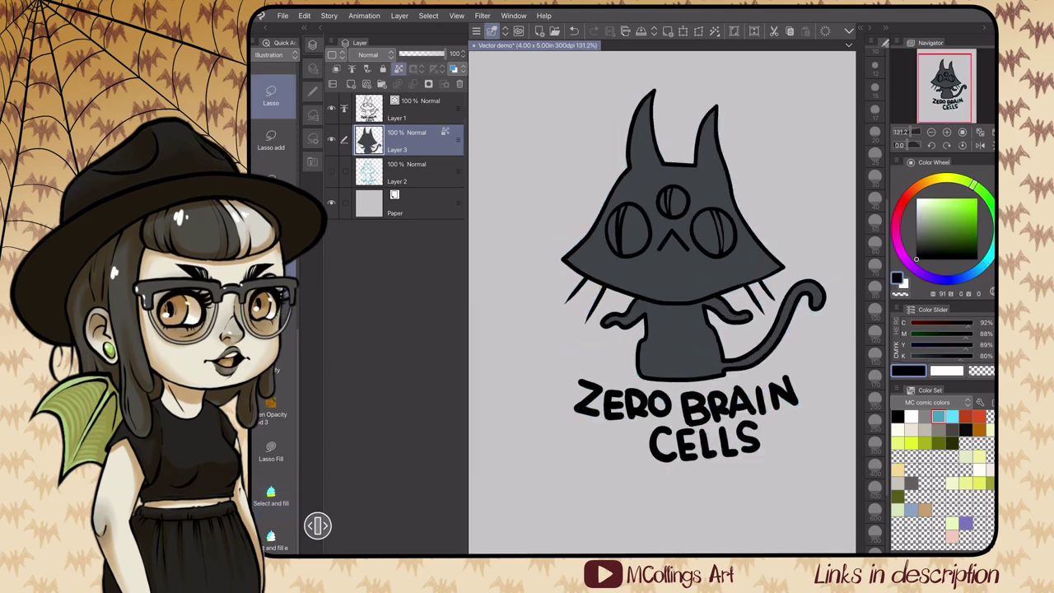
mouse_move(605, 380)
left_mouse_down()
mouse_move(745, 387)
mouse_move(797, 139)
mouse_move(546, 235)
mouse_move(554, 272)
left_mouse_up()
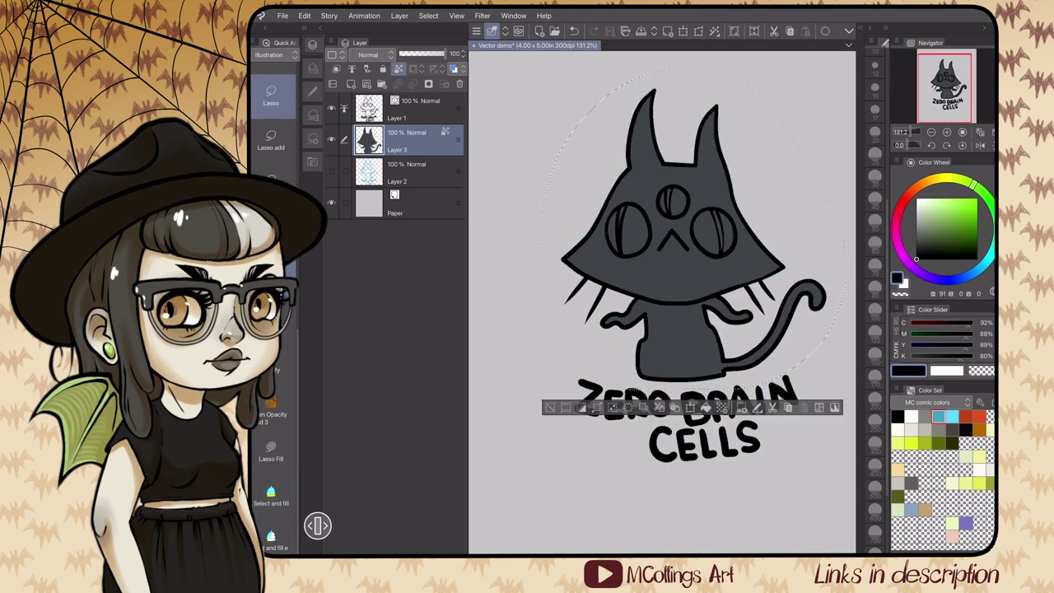
left_click(705, 407)
left_click(550, 407)
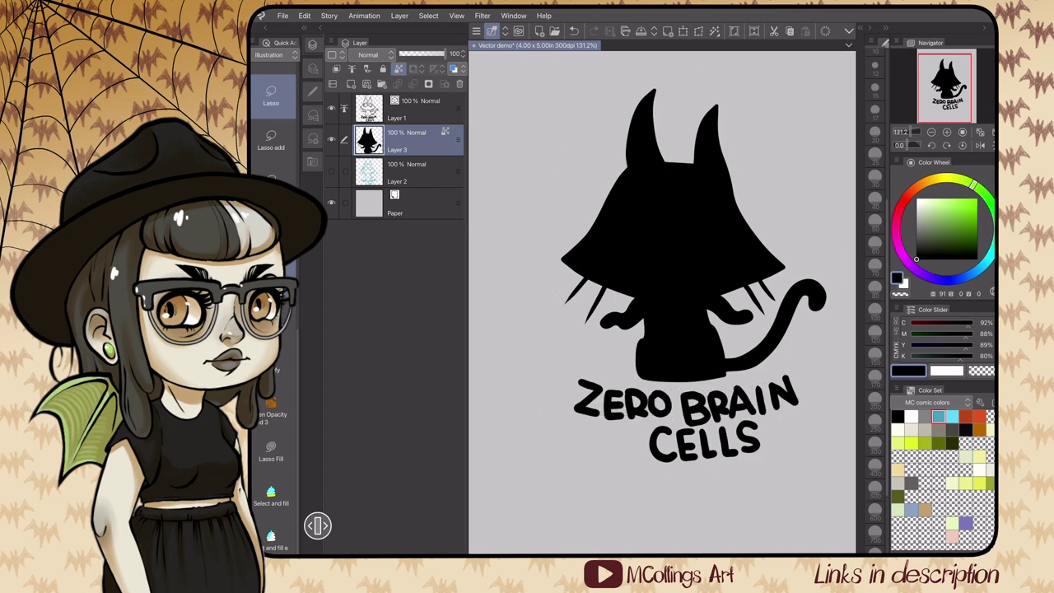
Lower the black fill layer's opacity to 72% and fill the cat's three eyes with light green around the pupils.
left_click(432, 54)
left_click(271, 497)
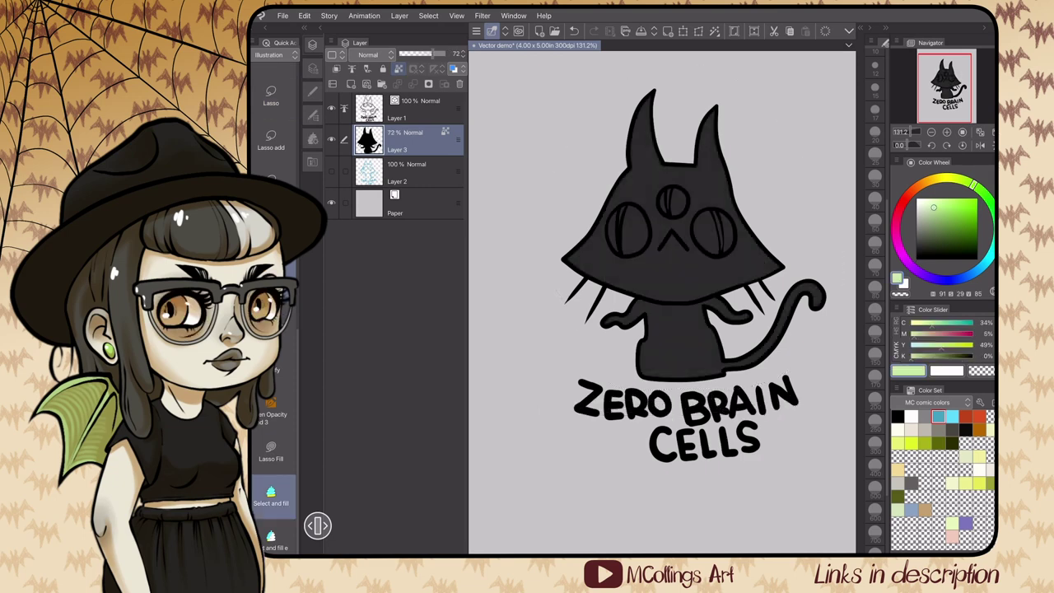
left_click(399, 69)
mouse_move(629, 195)
left_mouse_down()
mouse_move(609, 209)
mouse_move(653, 250)
mouse_move(658, 186)
mouse_move(714, 257)
mouse_move(703, 204)
left_mouse_up()
Cut the cat's inverted-V mouth line from the vector line art and paste it onto its own vector layer.
left_click(412, 109)
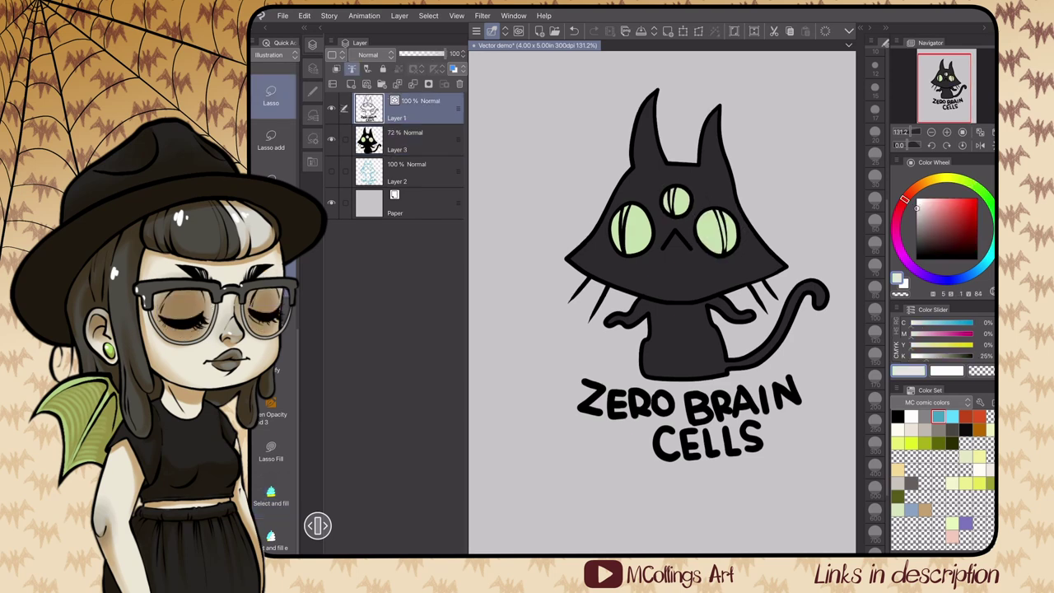
mouse_move(661, 254)
left_mouse_down()
mouse_move(669, 229)
mouse_move(666, 256)
left_mouse_up()
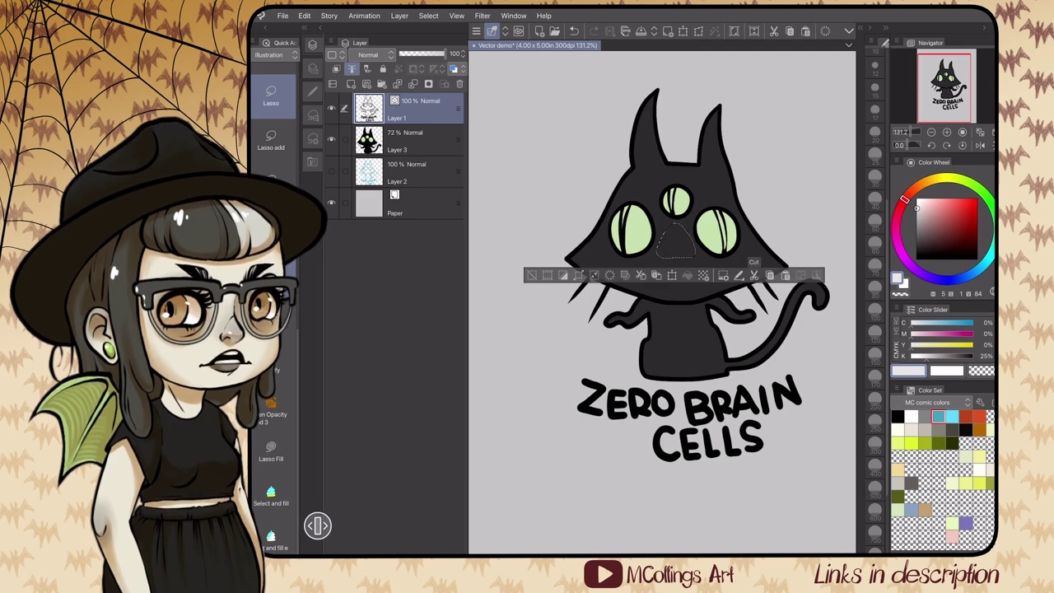
left_click(769, 275)
left_click(784, 275)
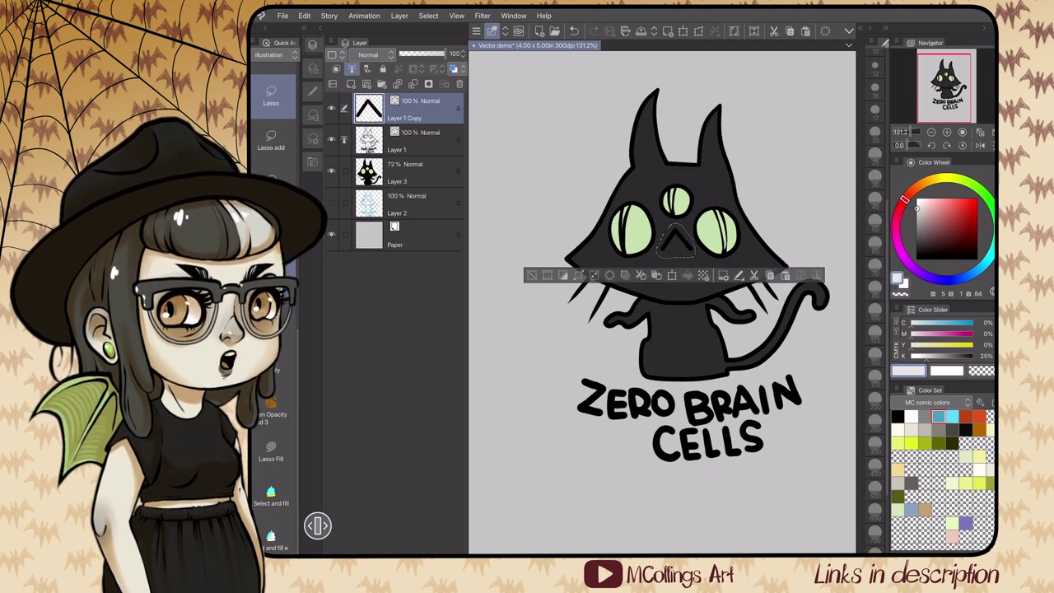
key("ctrl+d")
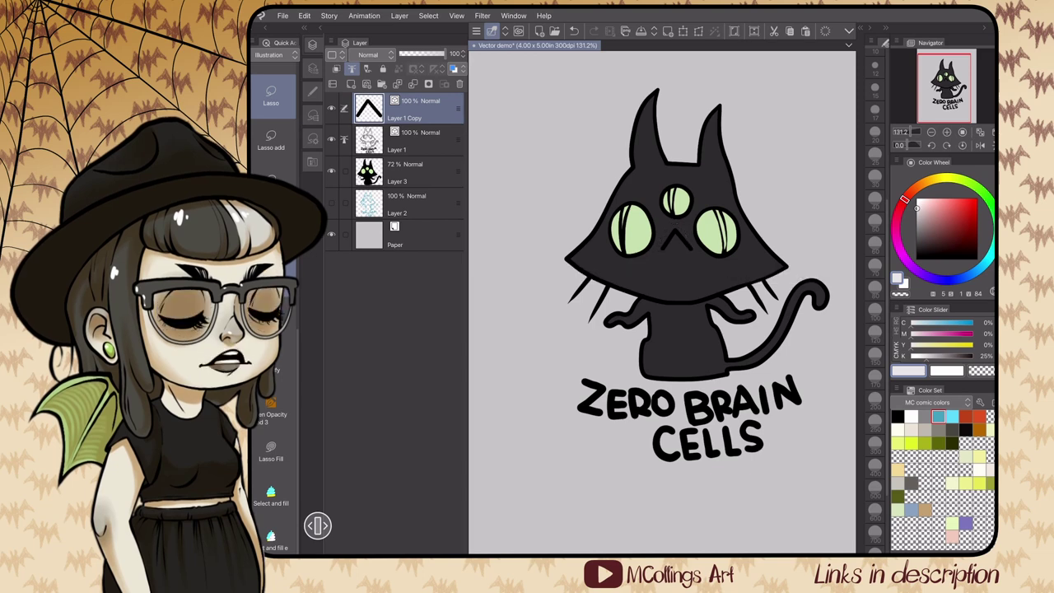
Select the inverted-V mouth line on its separate layer and convert it to the pale grey drawing colour.
mouse_move(669, 226)
left_mouse_down()
mouse_move(687, 261)
mouse_move(690, 228)
left_mouse_up()
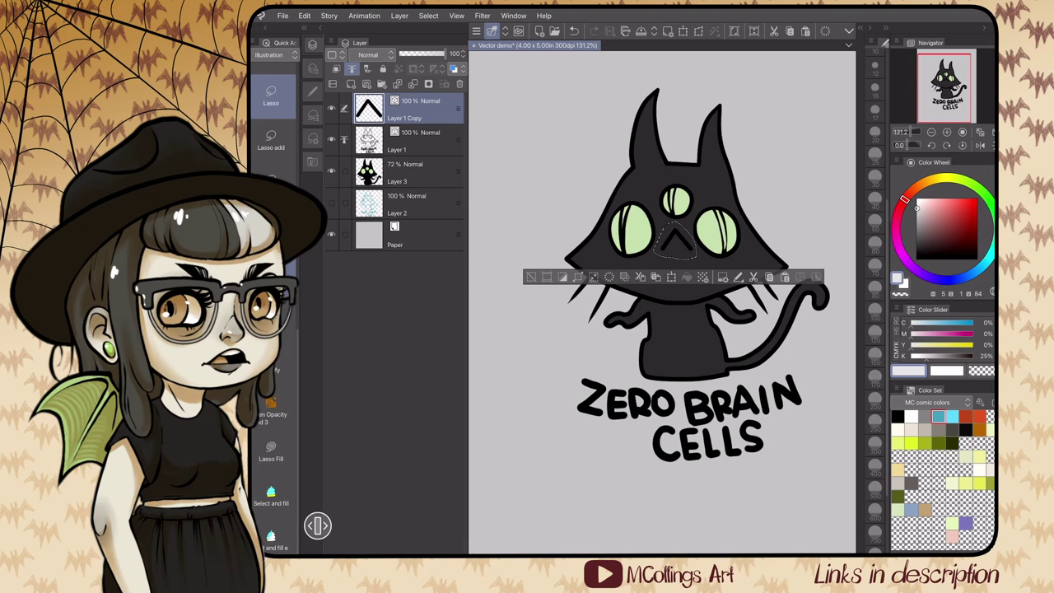
left_click(304, 15)
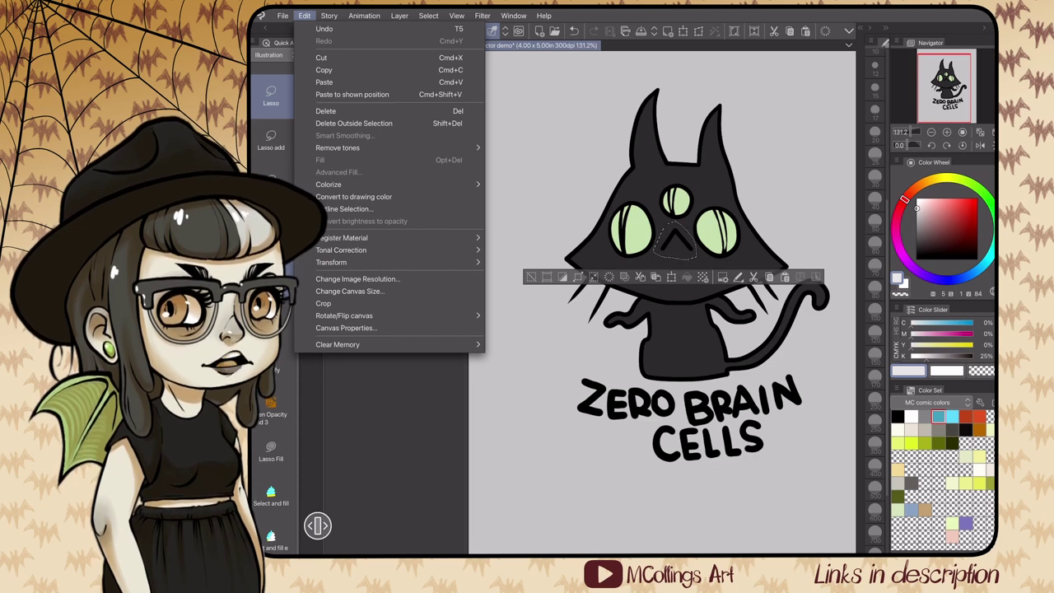
left_click(354, 196)
key("ctrl+d")
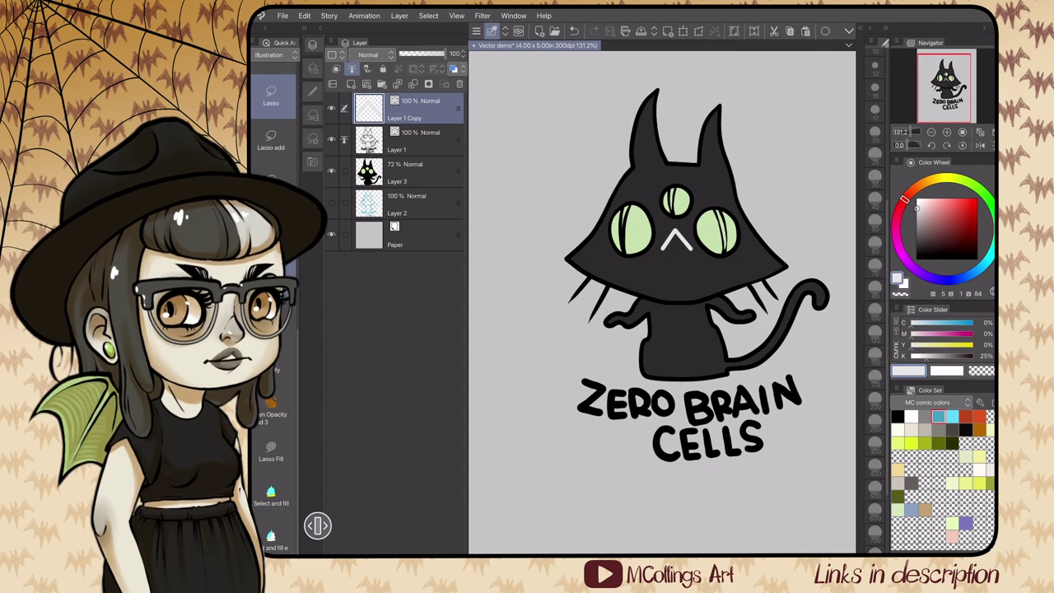
Restore the fill layer's opacity to 100% and fill the pupil of the cat's right-hand eye solid black.
left_click(419, 172)
left_click_drag(433, 54, 446, 54)
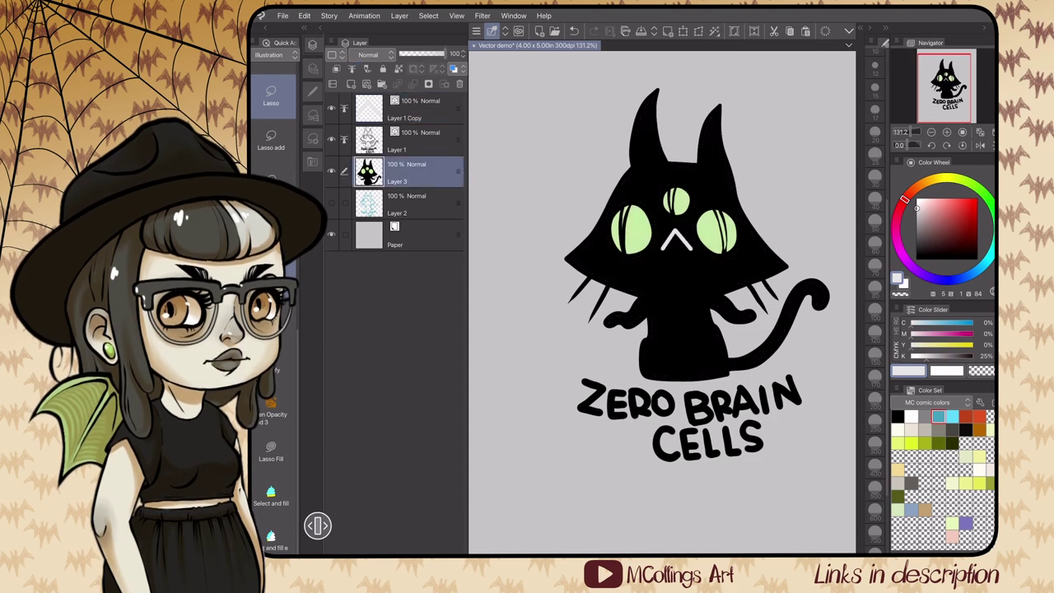
left_click(272, 495)
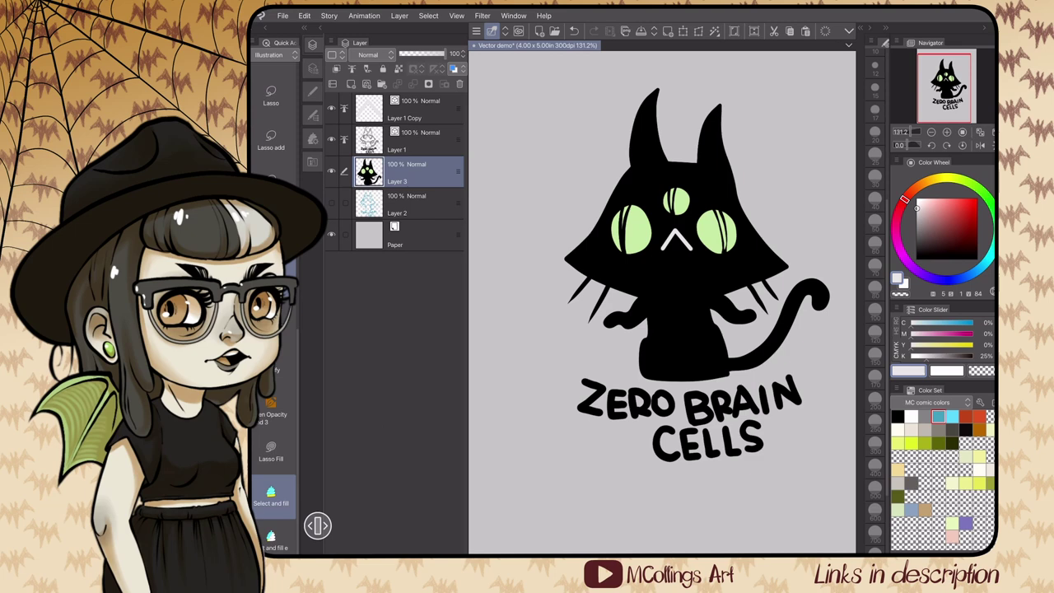
left_click(916, 259)
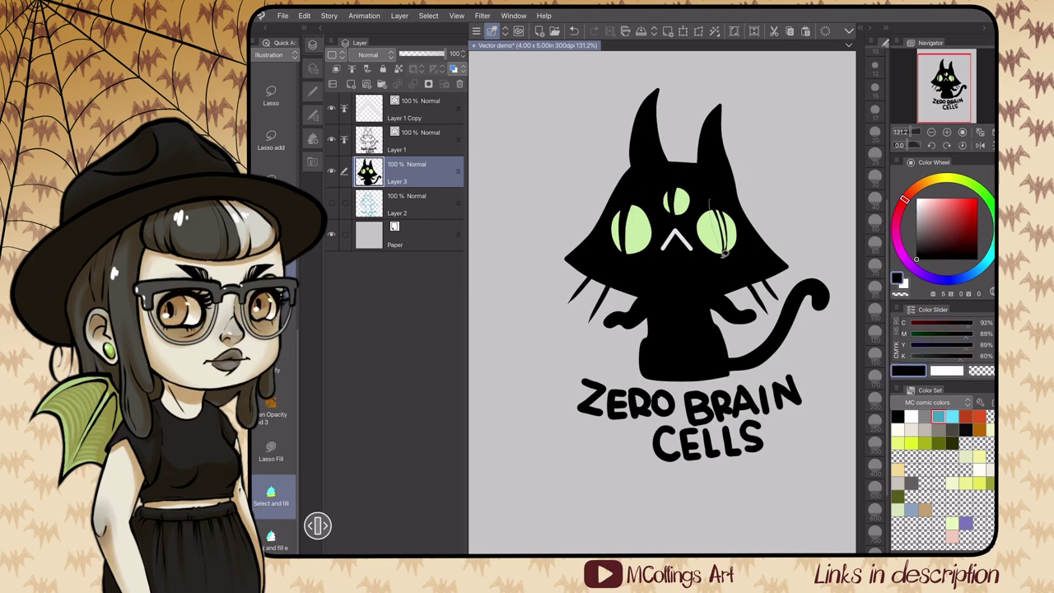
key("ctrl+z")
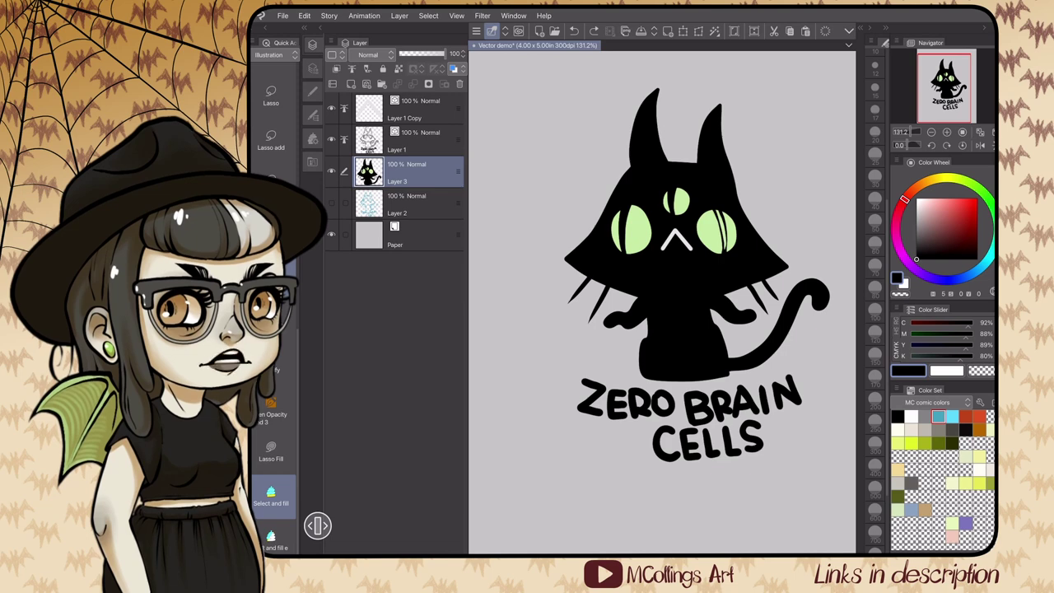
mouse_move(720, 236)
left_mouse_down()
mouse_move(726, 248)
mouse_move(722, 207)
left_mouse_up()
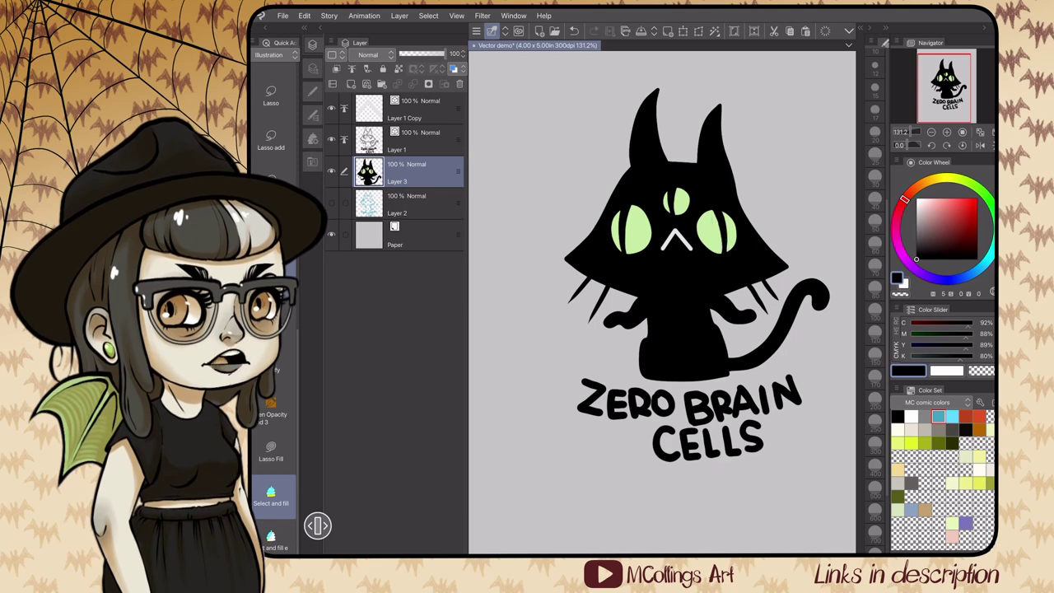
Add a raster layer above the line art and draw thin light green rims beneath the cat's three eyes.
left_click(336, 68)
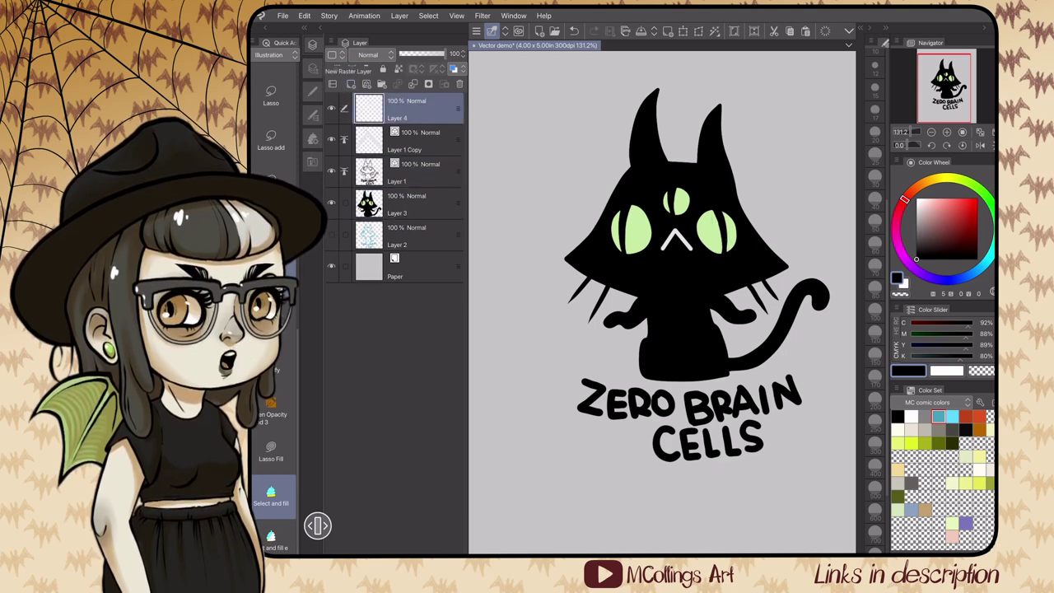
key("p")
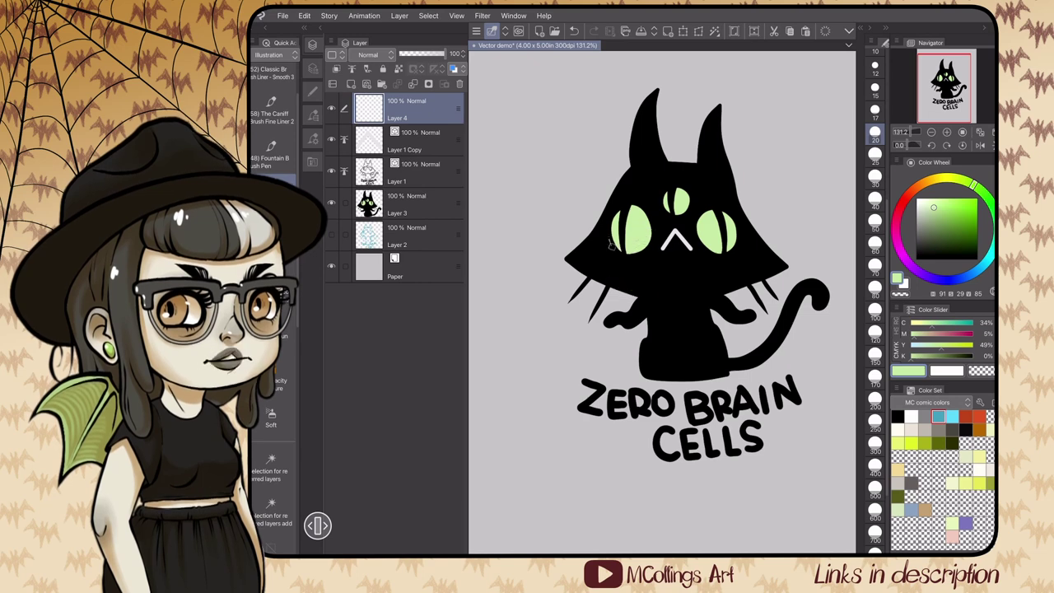
left_click_drag(612, 244, 639, 257)
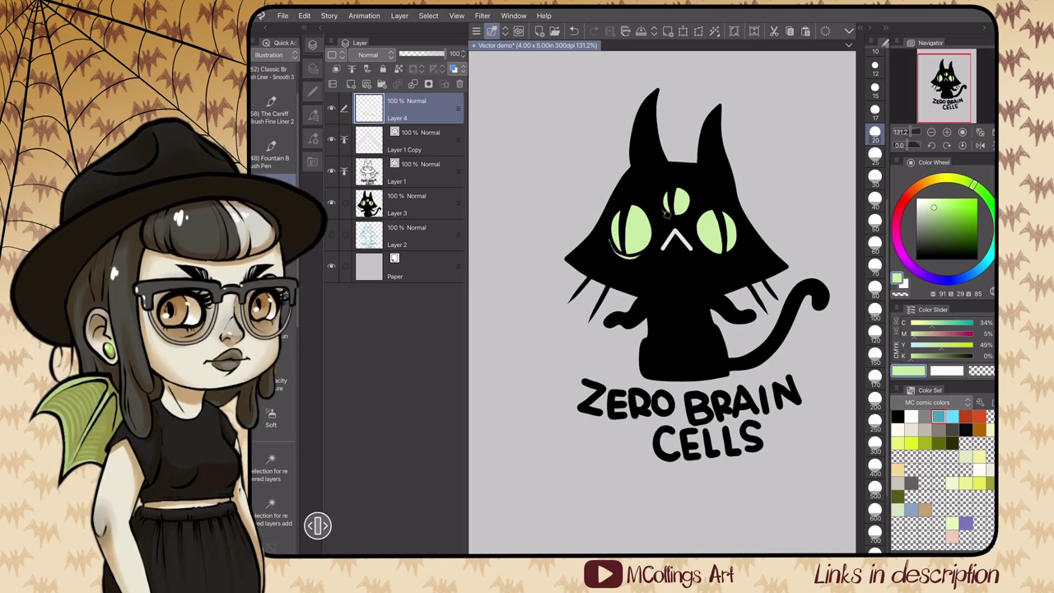
left_click_drag(711, 257, 741, 246)
key("ctrl+z")
scroll(782, 234, "up", 3)
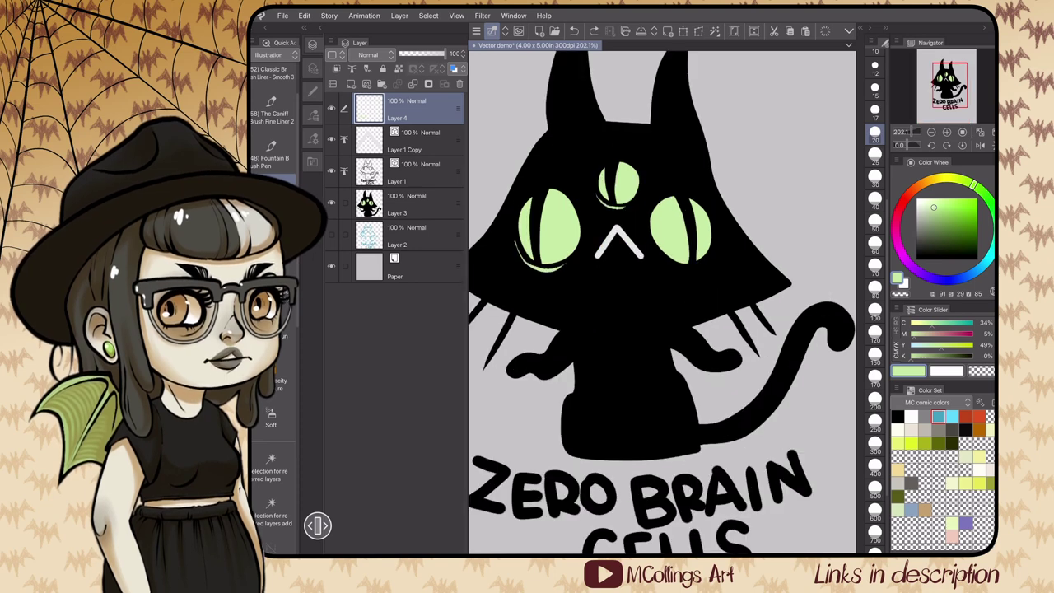
mouse_move(665, 261)
left_mouse_down()
mouse_move(691, 265)
mouse_move(713, 252)
left_mouse_up()
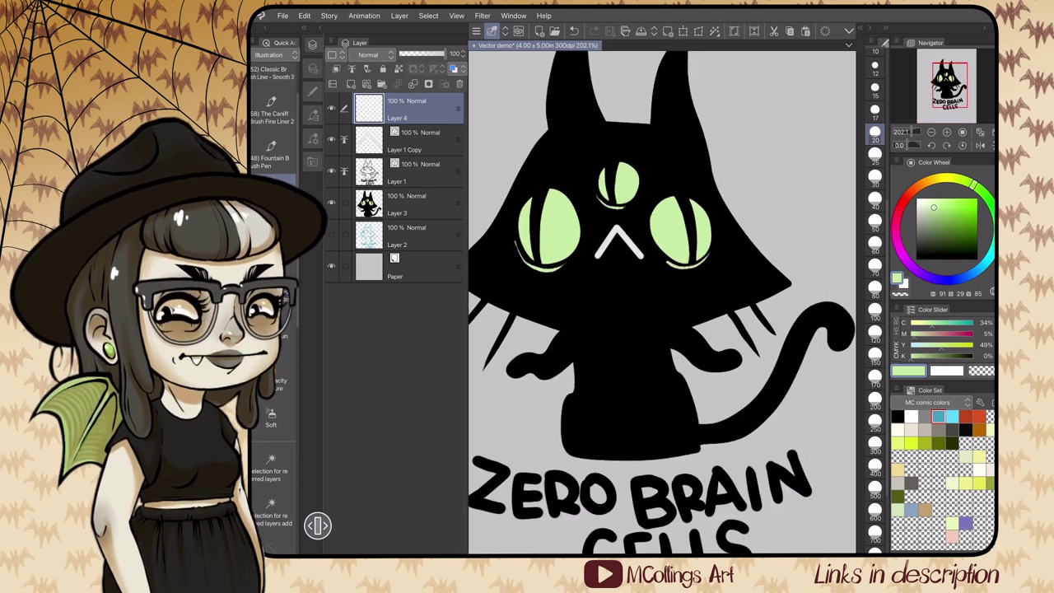
Draw small light green fur accents on both of the cat's cheeks.
scroll(713, 252, "down", 3)
left_click_drag(599, 235, 594, 249)
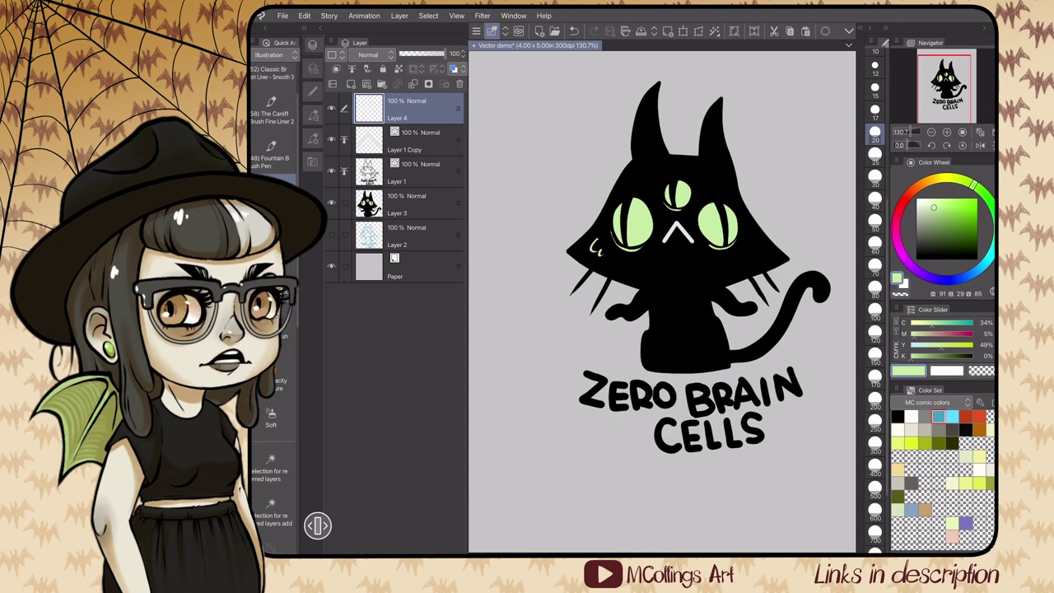
left_click_drag(756, 241, 754, 256)
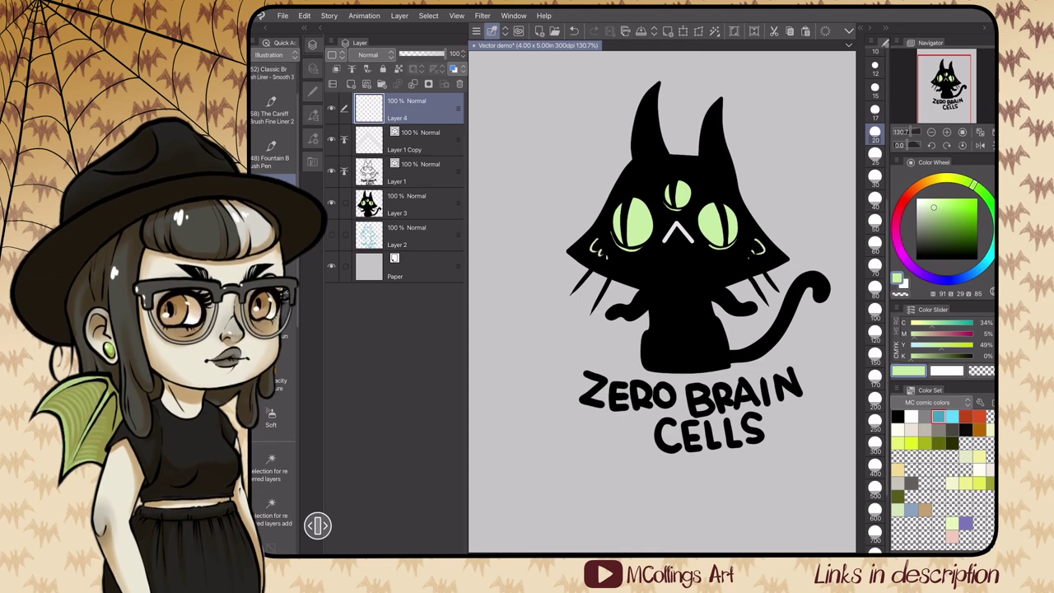
Draw light green fur marks on the cat's chest and lower body and highlight curves on both shoulders.
mouse_move(677, 288)
left_mouse_down()
mouse_move(715, 281)
mouse_move(671, 308)
left_mouse_up()
key("ctrl+z")
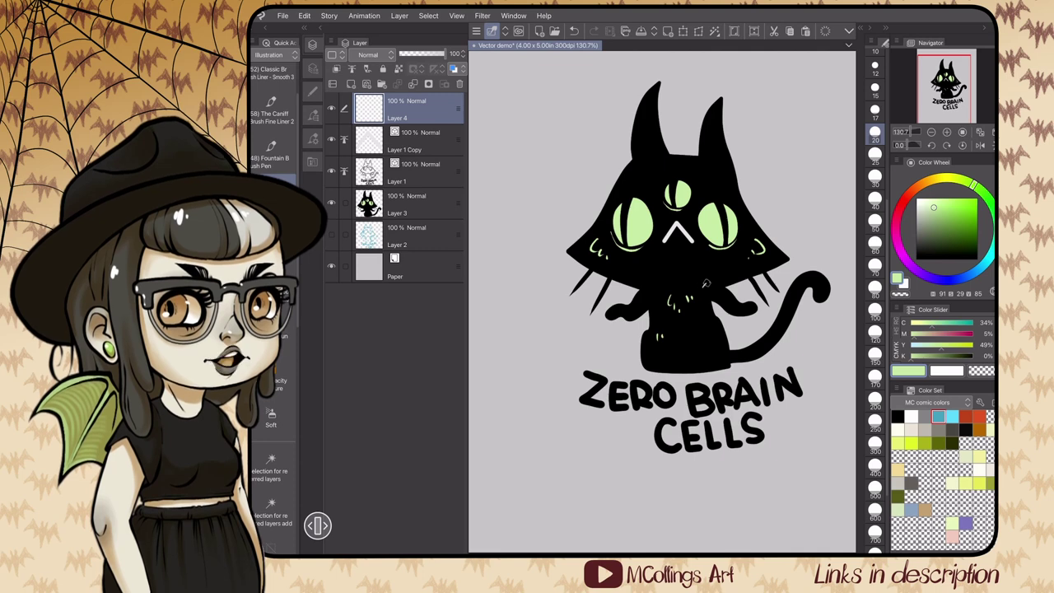
left_click_drag(642, 292, 653, 284)
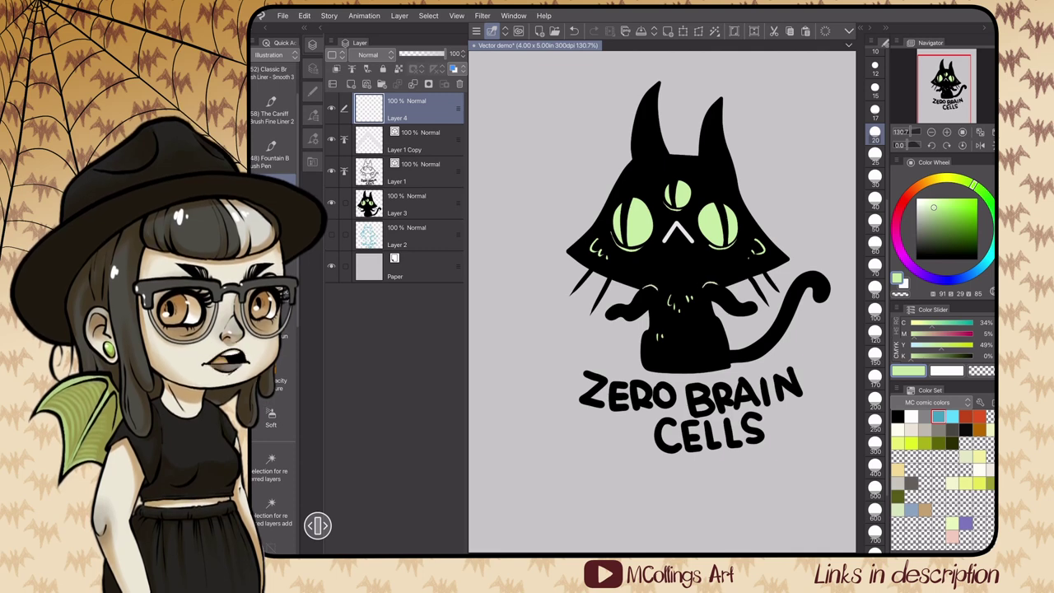
Cut the ZERO BRAIN CELLS lettering from the vector line art layer and paste it onto its own vector layer.
scroll(662, 301, "down", 1)
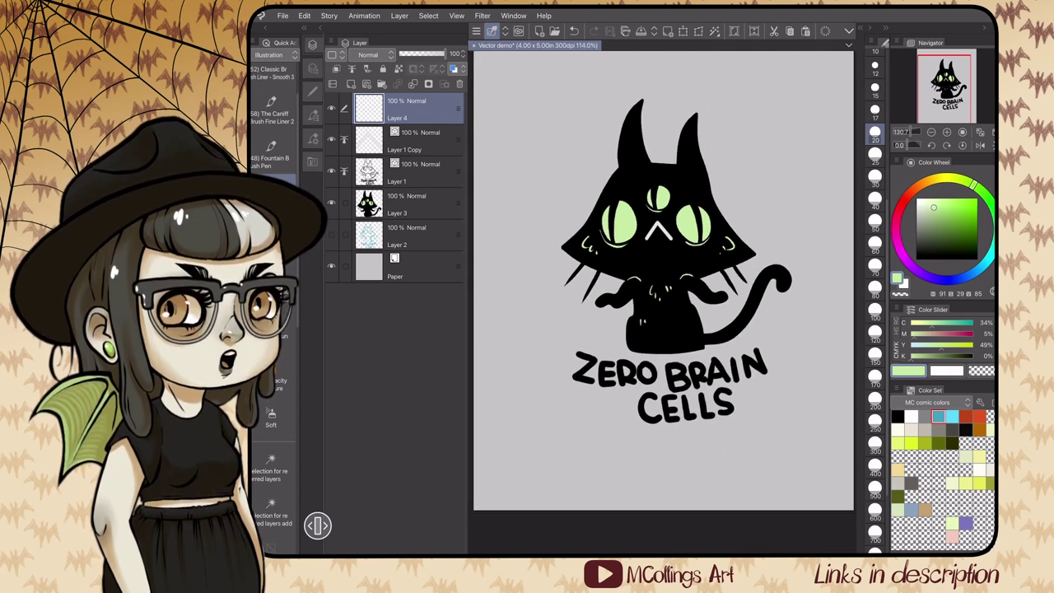
scroll(273, 461, "down", 6)
left_click(411, 205)
left_click(420, 173)
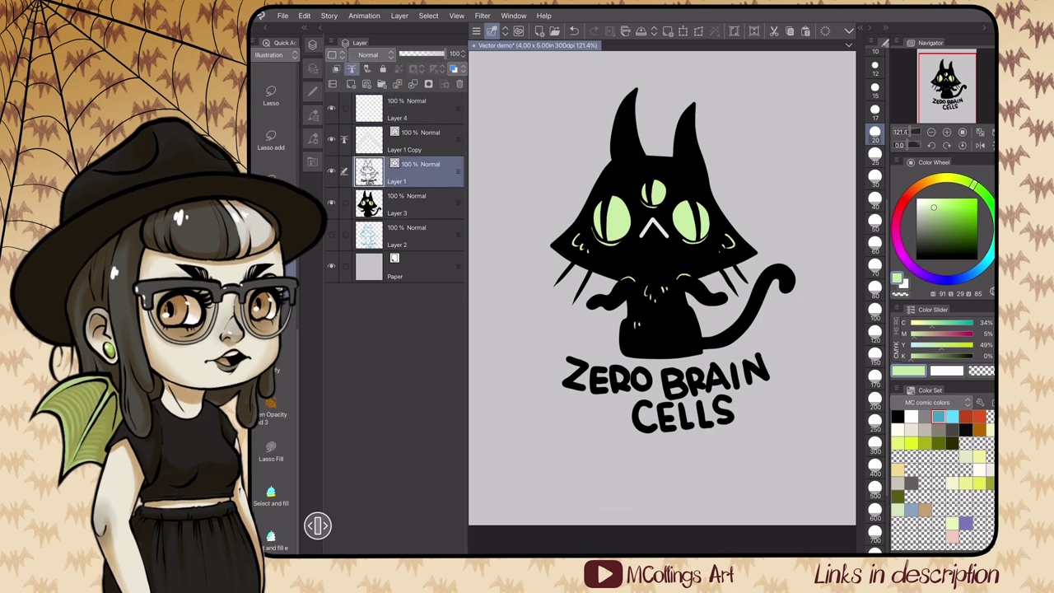
left_click(271, 96)
mouse_move(777, 406)
left_mouse_down()
mouse_move(726, 349)
mouse_move(554, 348)
mouse_move(751, 435)
mouse_move(777, 395)
left_mouse_up()
left_click(744, 469)
left_click(775, 469)
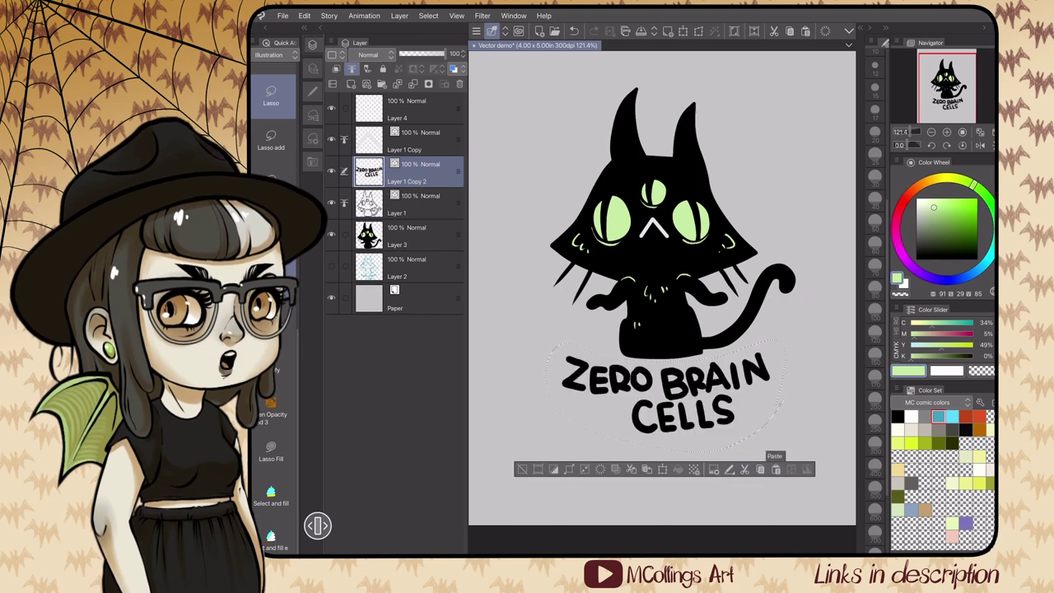
left_click(817, 387)
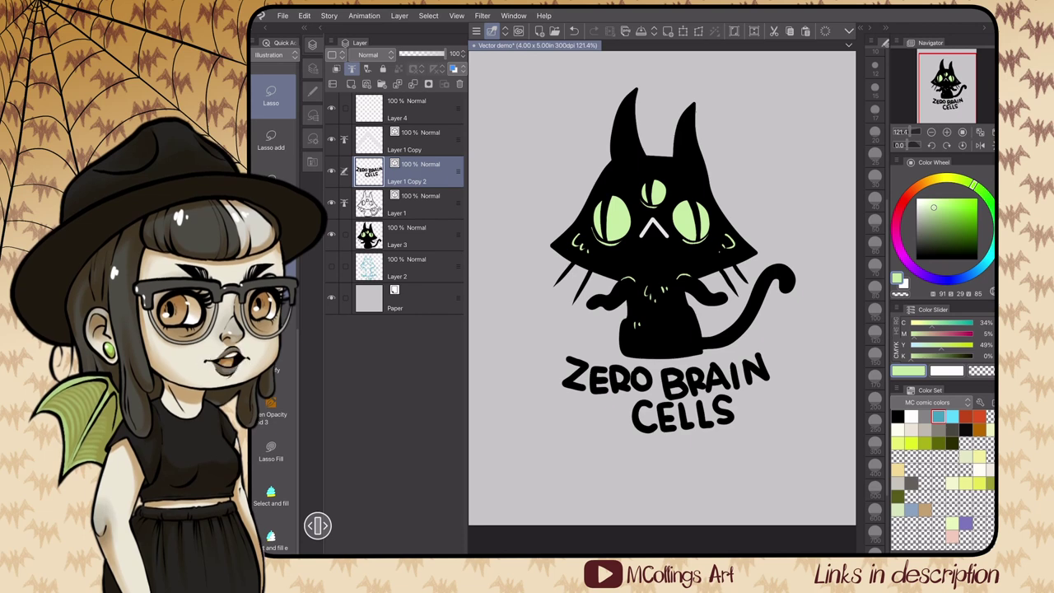
Select the ZERO BRAIN CELLS lettering and convert its strokes to the light green drawing colour.
mouse_move(769, 424)
left_mouse_down()
mouse_move(741, 330)
mouse_move(634, 454)
mouse_move(724, 451)
left_mouse_up()
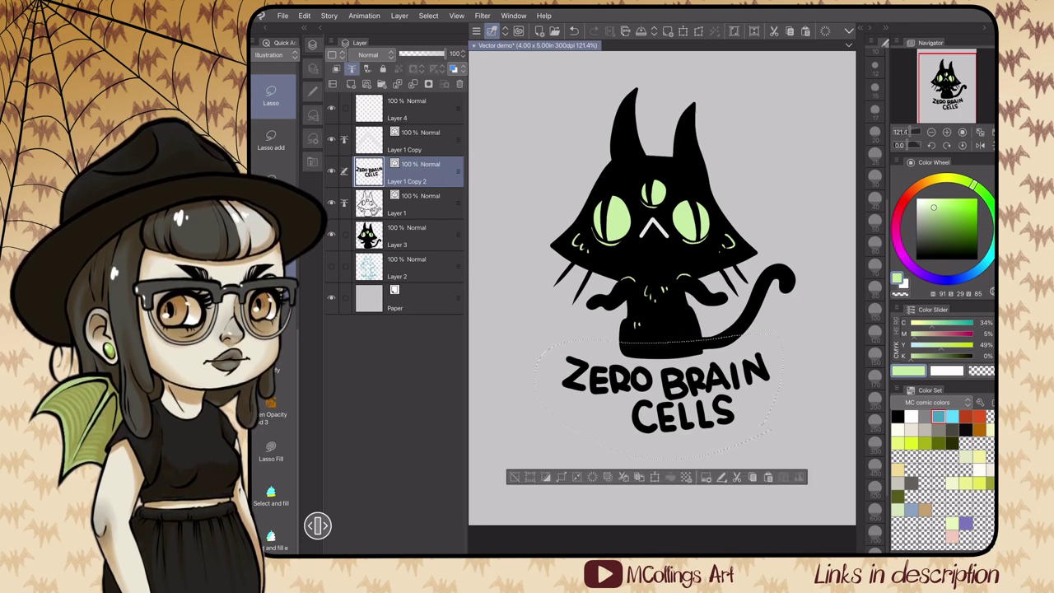
left_click(304, 16)
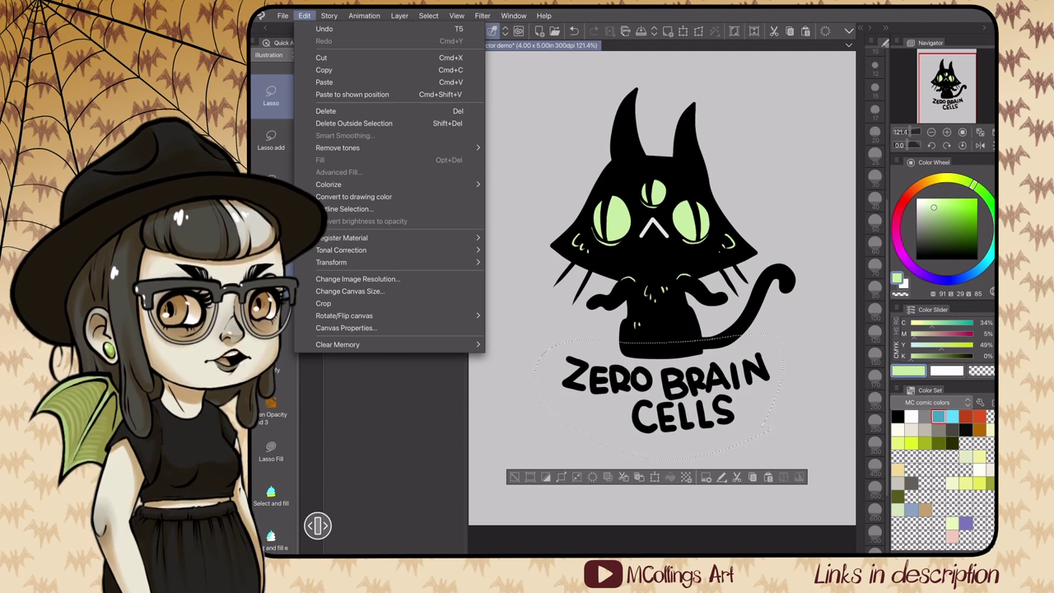
left_click(353, 195)
left_click(514, 477)
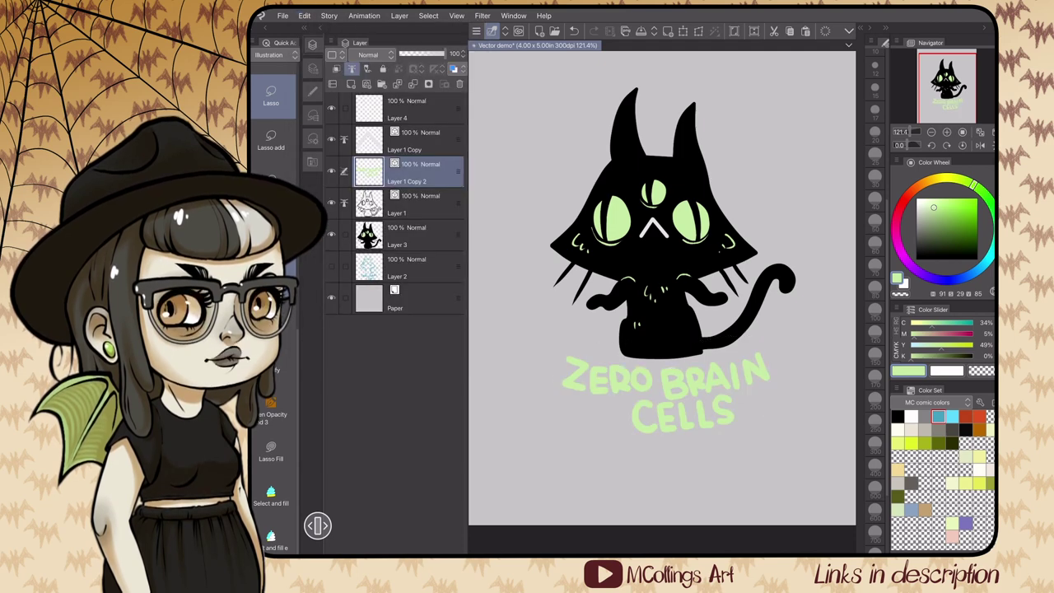
Add a black border effect with an edge thickness of 13.0 to the lettering layer and collapse the layer palettes.
left_click(312, 69)
left_click(411, 64)
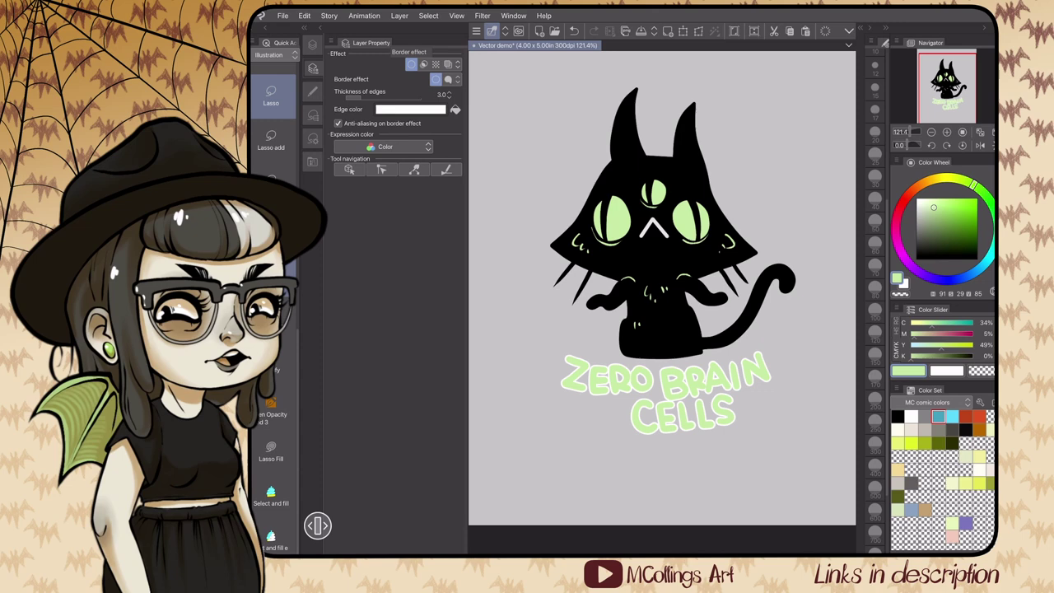
left_click(410, 109)
left_click_drag(672, 478, 666, 517)
left_click(930, 349)
left_click_drag(361, 97, 381, 98)
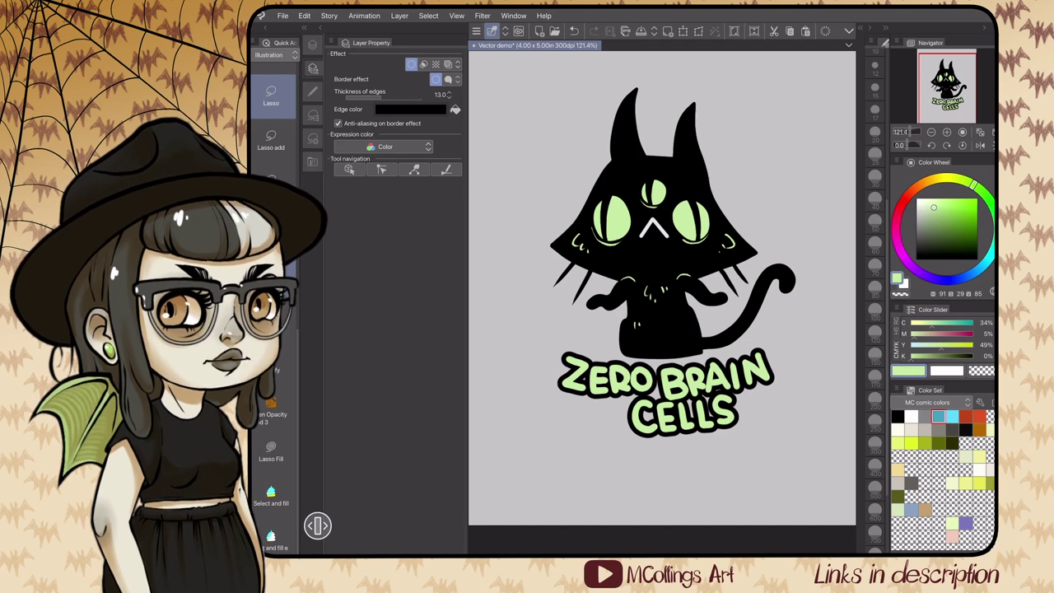
left_click(312, 45)
left_click(312, 45)
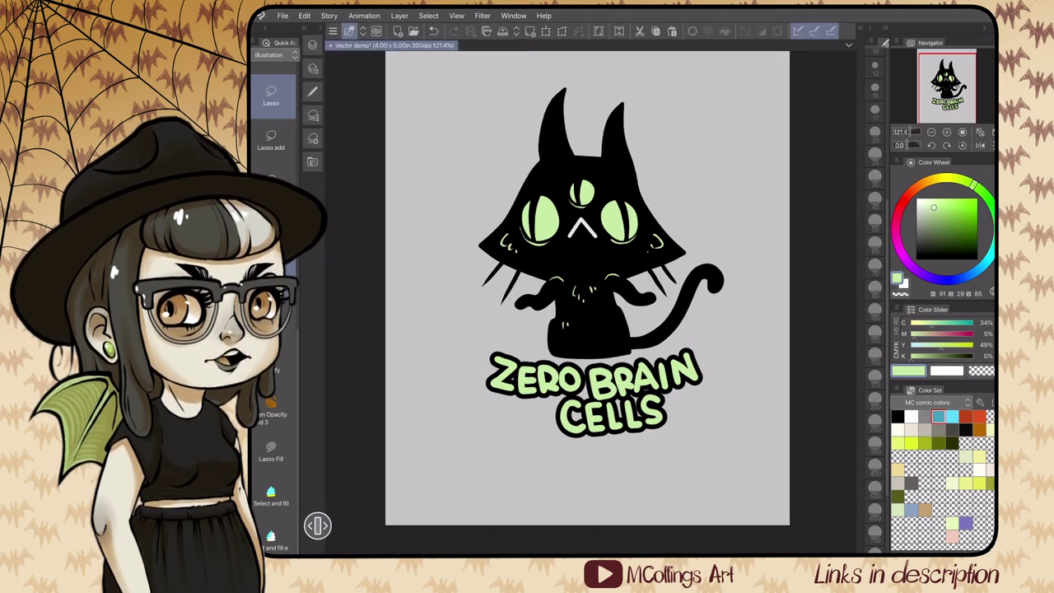
Rotate the ZERO BRAIN CELLS lettering slightly clockwise and reposition it just beneath the cat.
key("ctrl+t")
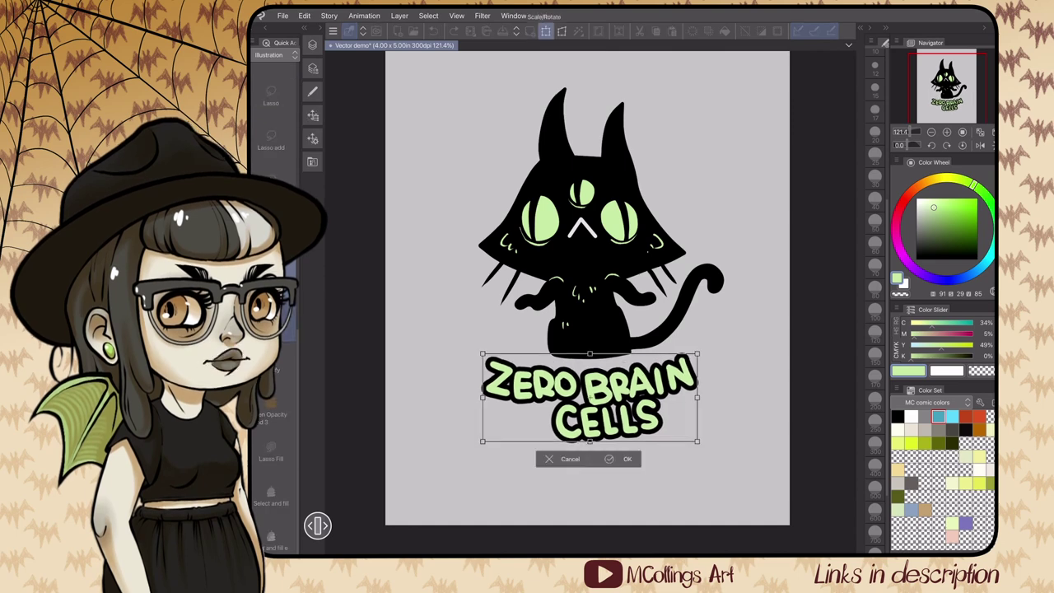
left_click_drag(718, 428, 716, 437)
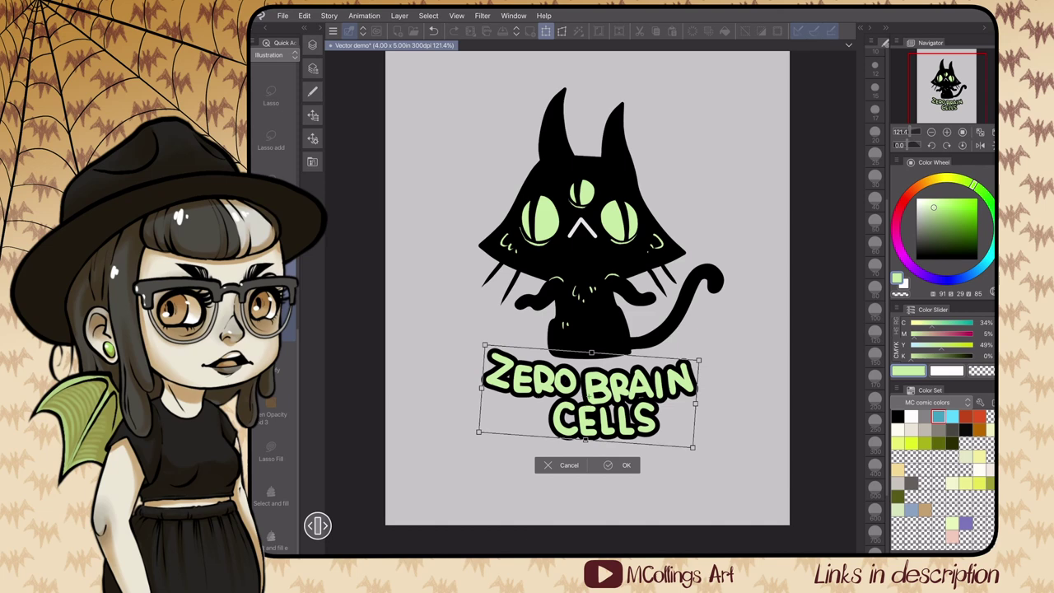
left_click_drag(719, 363, 719, 360)
left_click_drag(665, 393, 667, 390)
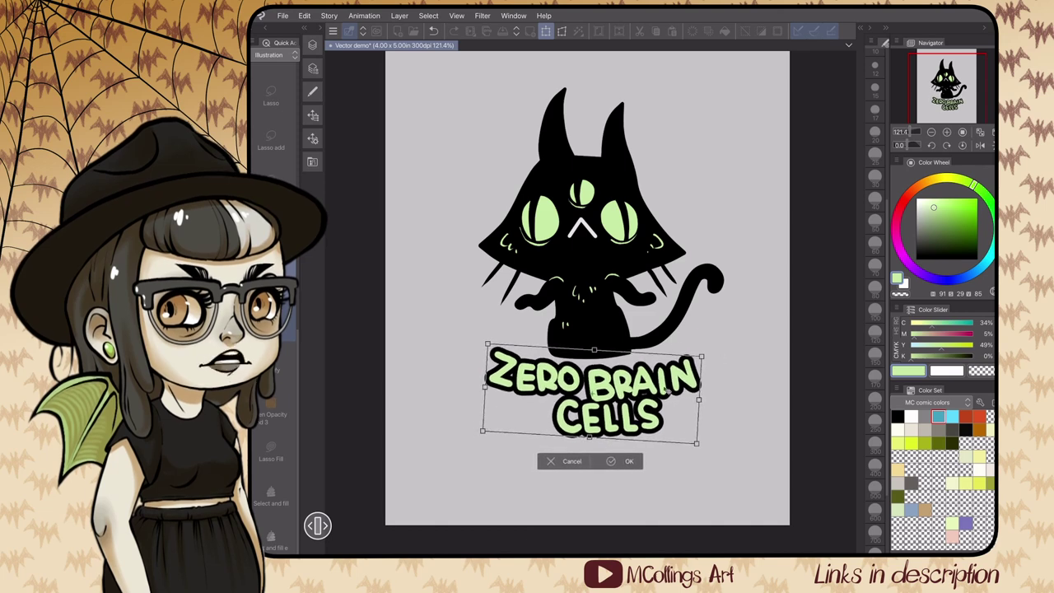
left_click(612, 461)
Draw a thick white outline around the cat and the lettering on a new layer beneath the cat fill, at brush size 80.
left_click(312, 46)
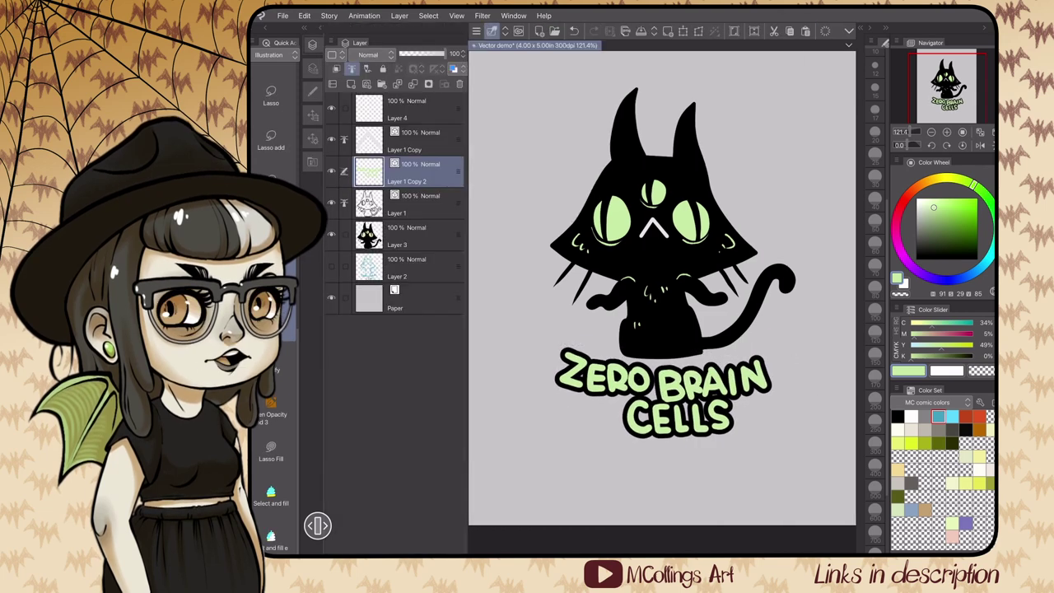
mouse_move(609, 170)
left_mouse_down()
mouse_move(563, 245)
mouse_move(550, 298)
mouse_move(575, 323)
mouse_move(611, 326)
mouse_move(660, 376)
mouse_move(727, 283)
mouse_move(756, 267)
mouse_move(696, 115)
mouse_move(669, 168)
left_mouse_up()
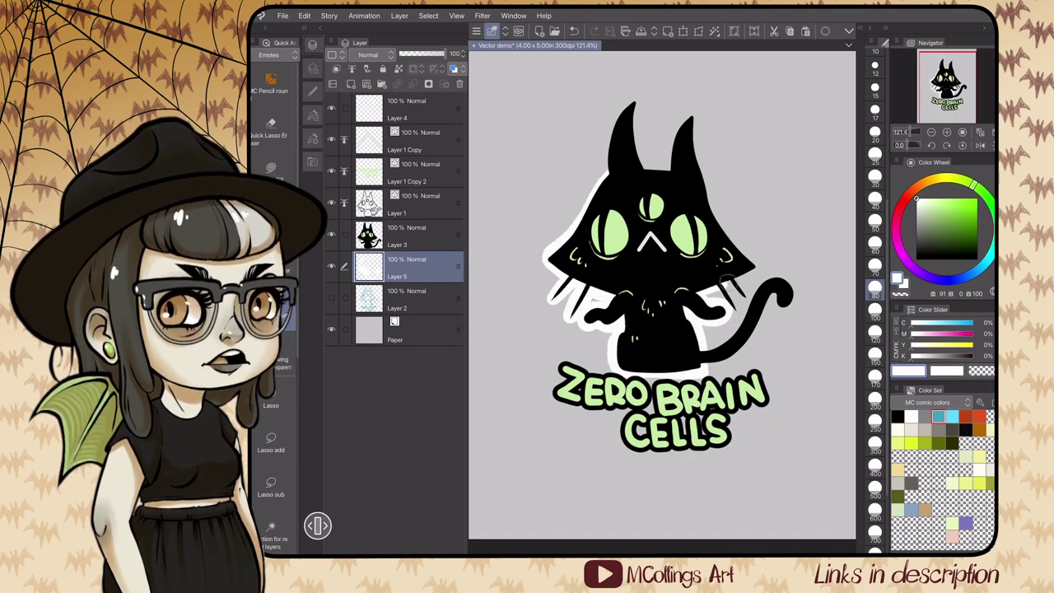
left_click_drag(692, 114, 717, 227)
mouse_move(608, 169)
left_mouse_down()
mouse_move(619, 116)
mouse_move(651, 168)
left_mouse_up()
mouse_move(698, 354)
left_mouse_down()
mouse_move(777, 278)
mouse_move(764, 317)
mouse_move(705, 359)
left_mouse_up()
mouse_move(609, 371)
left_mouse_down()
mouse_move(589, 368)
mouse_move(580, 408)
mouse_move(627, 455)
mouse_move(715, 450)
mouse_move(770, 399)
mouse_move(713, 377)
left_mouse_up()
Hide the artwork layers above the white outline and fill its enclosed cat, lettering and tail areas with white.
left_click_drag(331, 203, 331, 235)
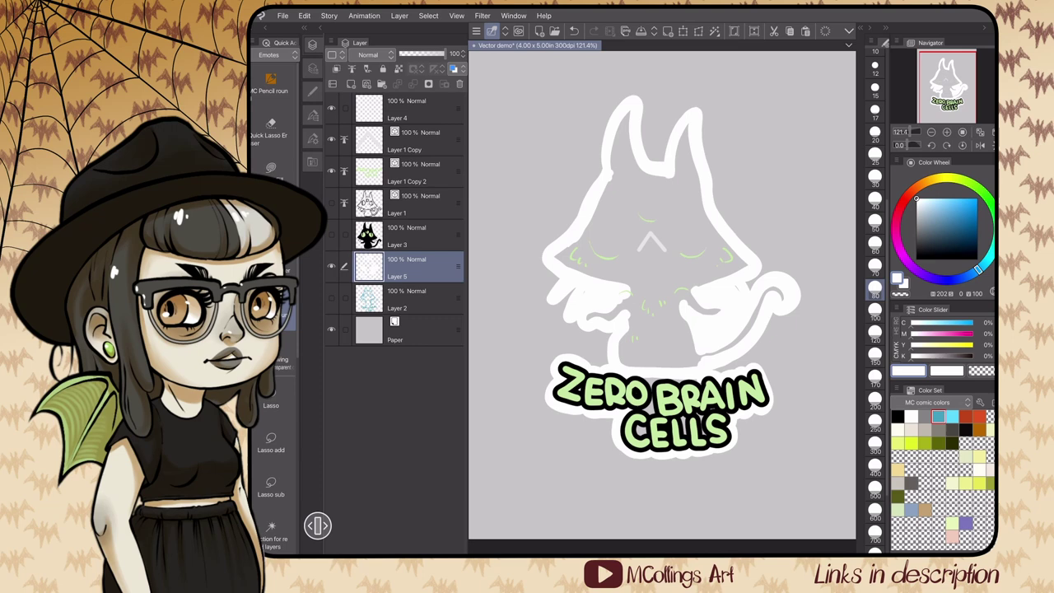
left_click_drag(331, 108, 330, 171)
scroll(273, 329, "down", 3)
left_click(272, 479)
left_click(650, 272)
left_click(659, 412)
left_click(757, 316)
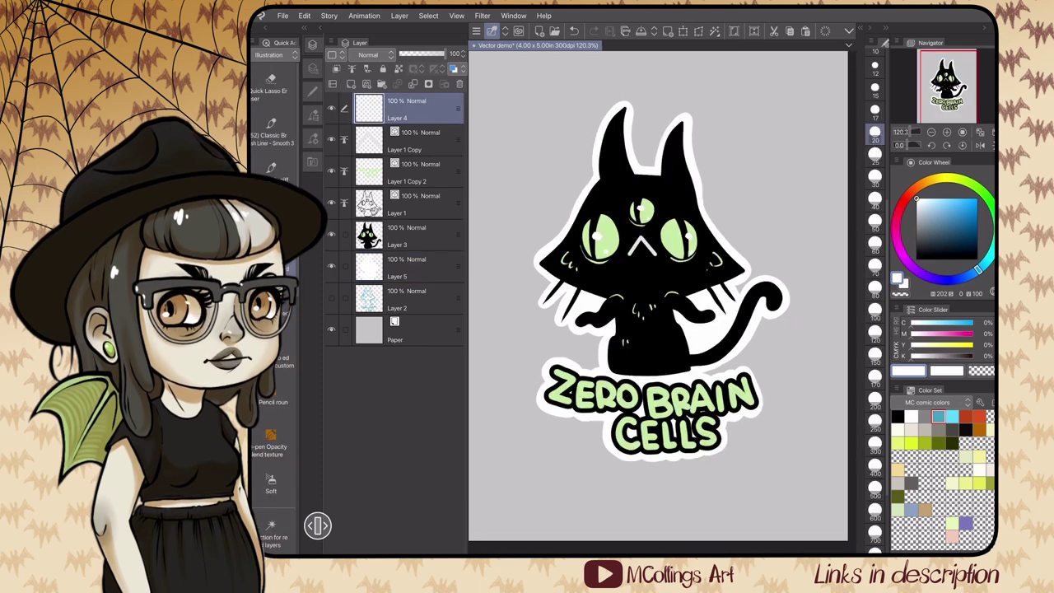